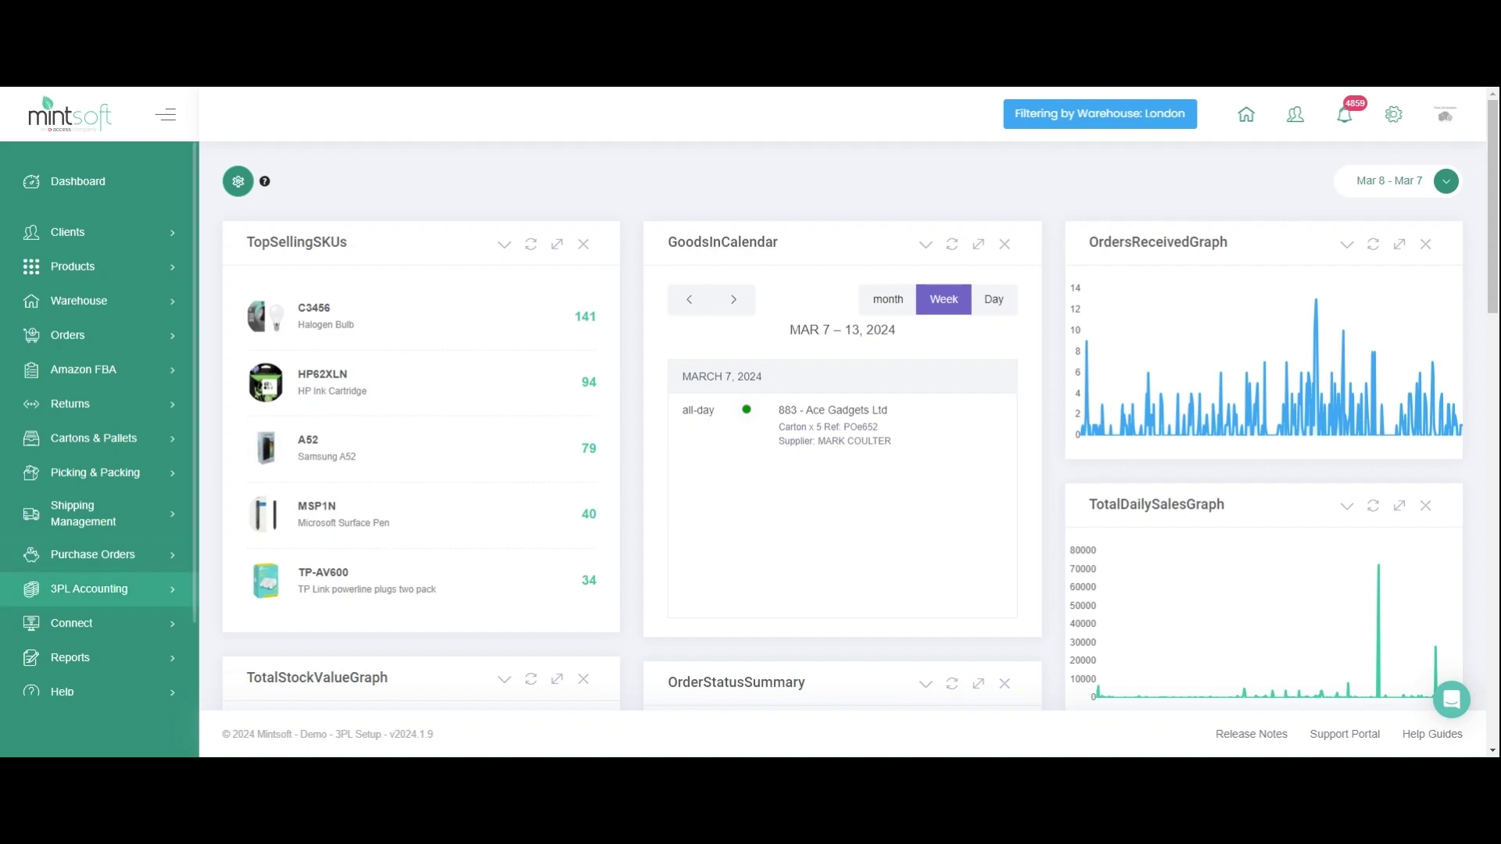
- Open Connect > Order Integrations and browse connectors such as Shopify, ShipStation, Veeqo and Volusion
click(129, 623)
click(116, 691)
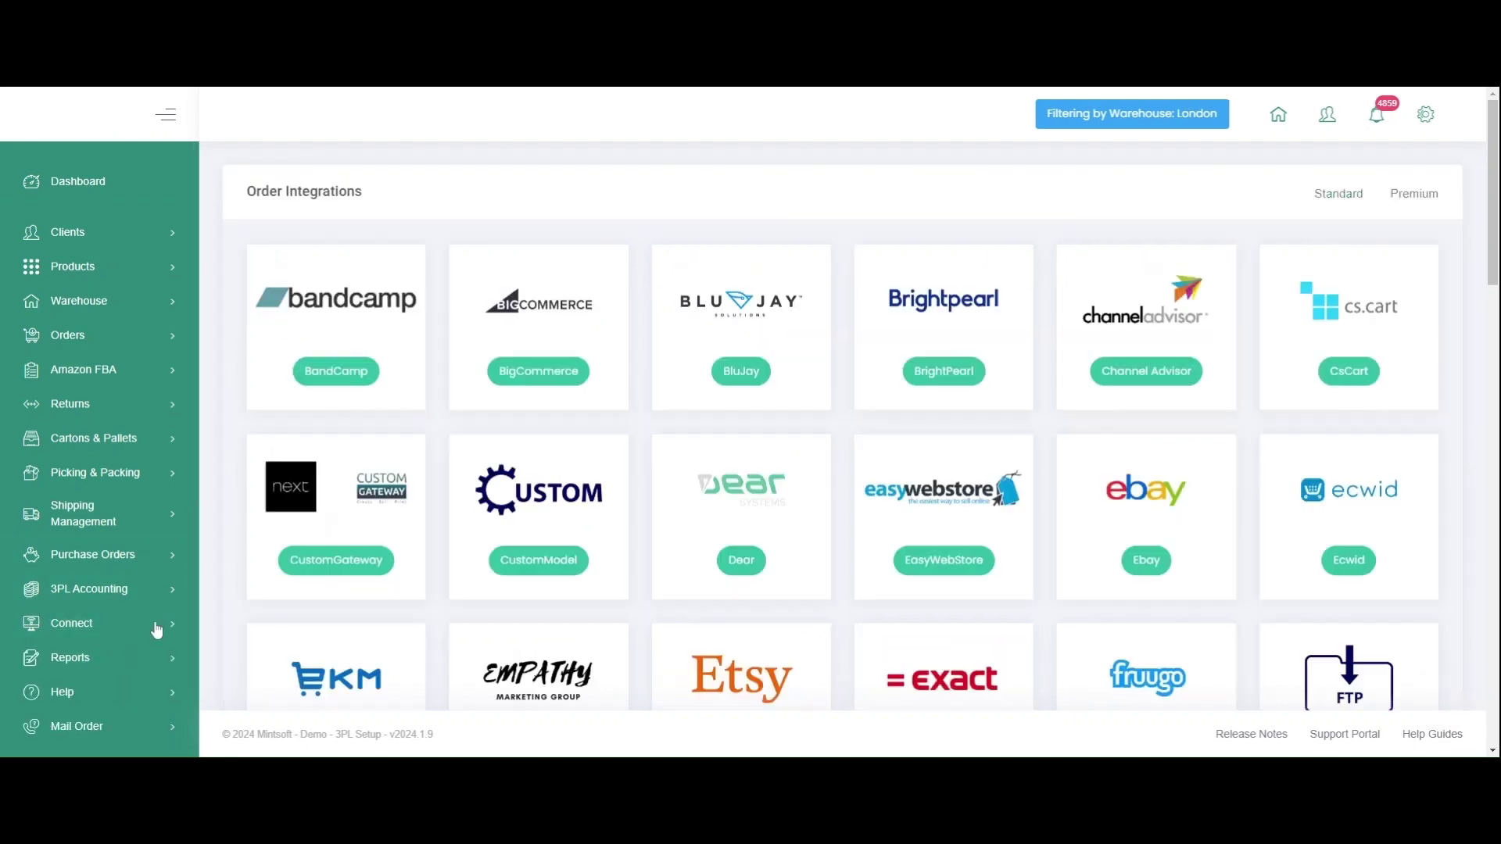
scroll(767, 293, down, 3)
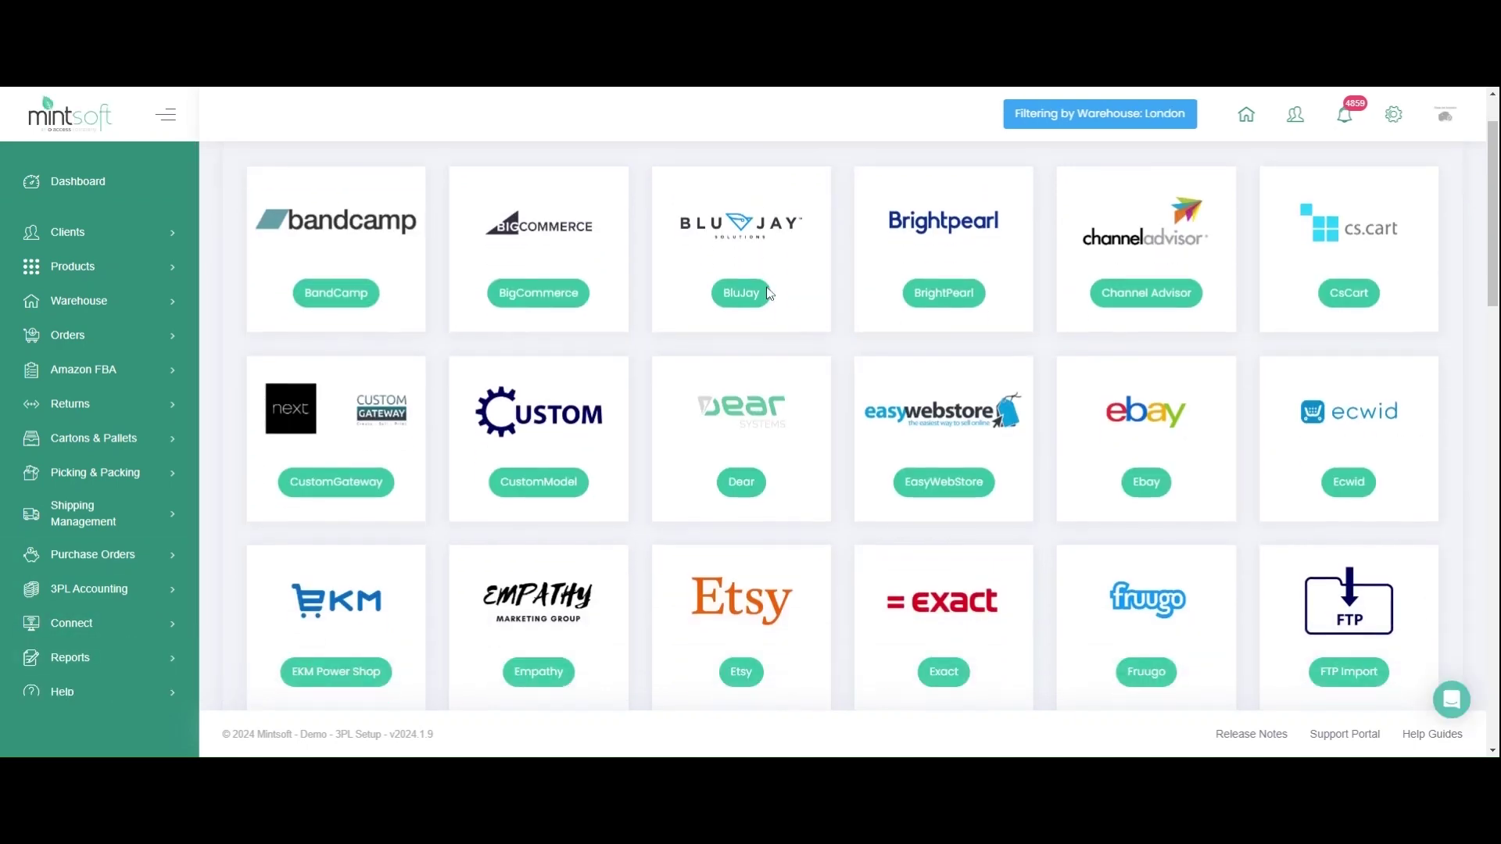
scroll(770, 293, down, 4)
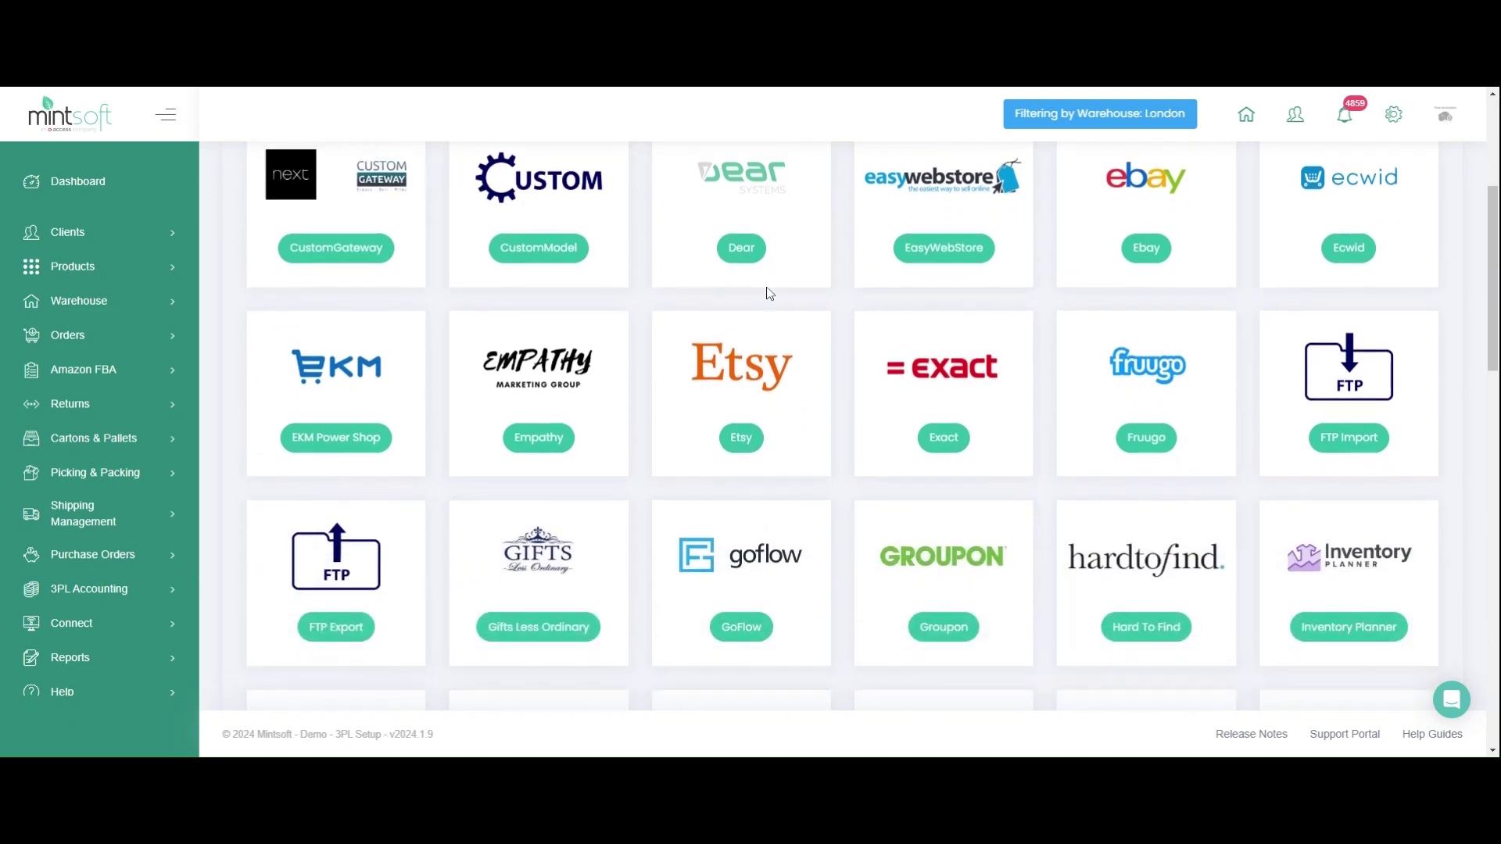
scroll(770, 293, down, 4)
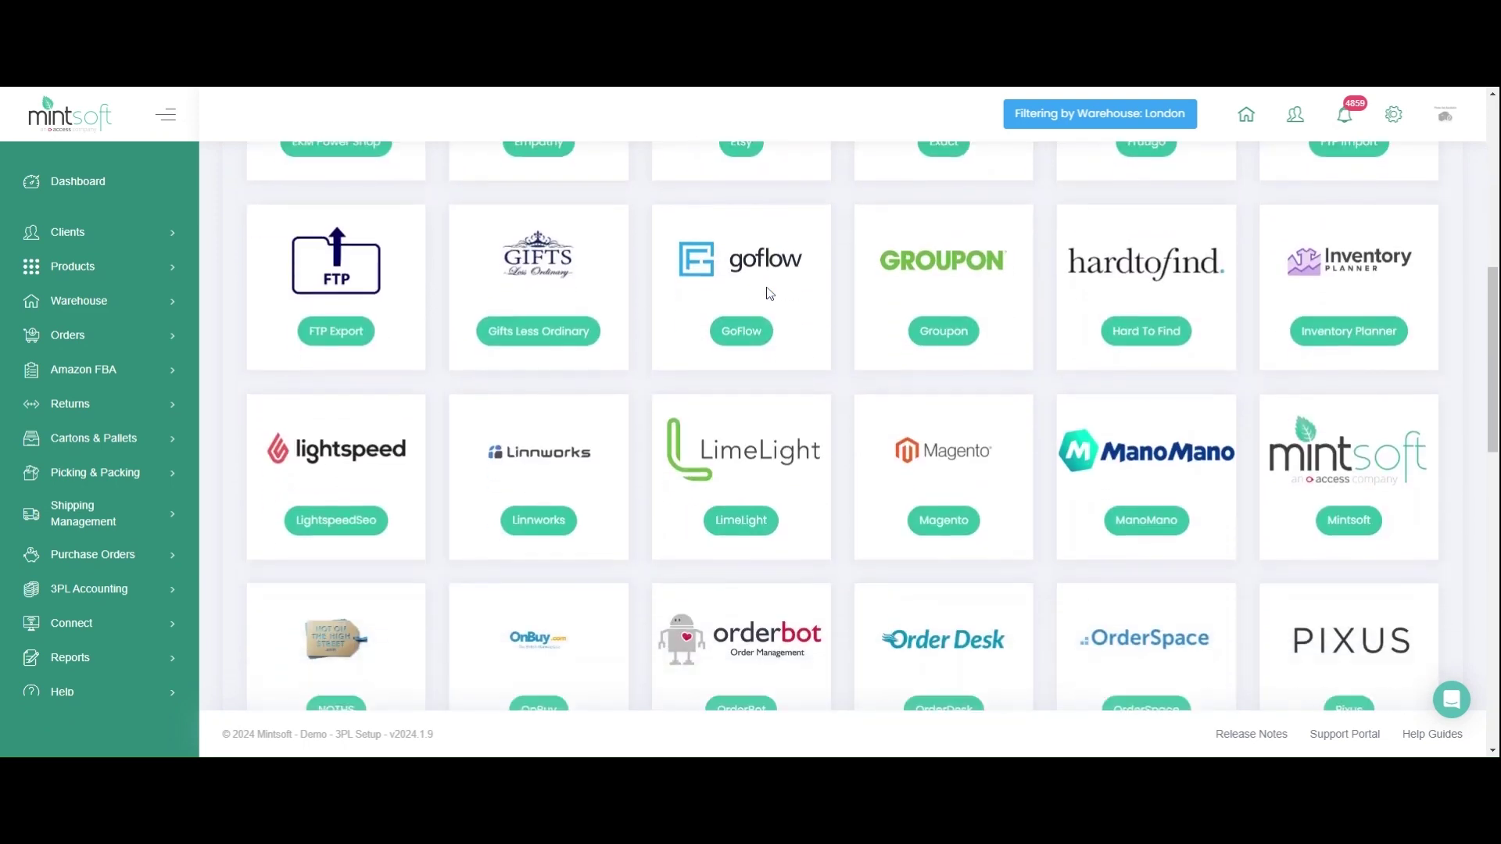
scroll(770, 293, down, 5)
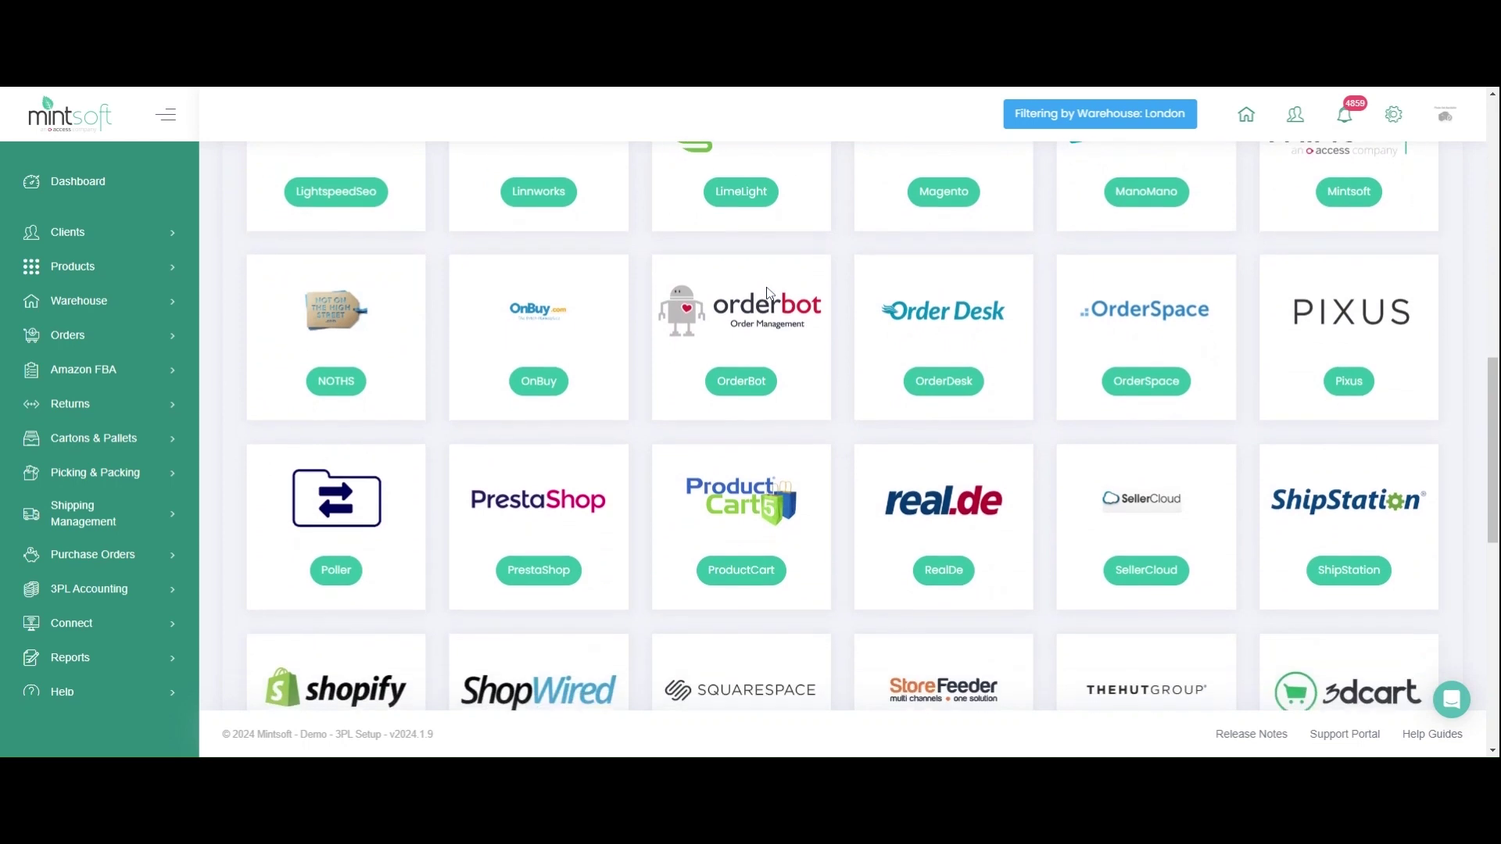
scroll(769, 293, down, 1)
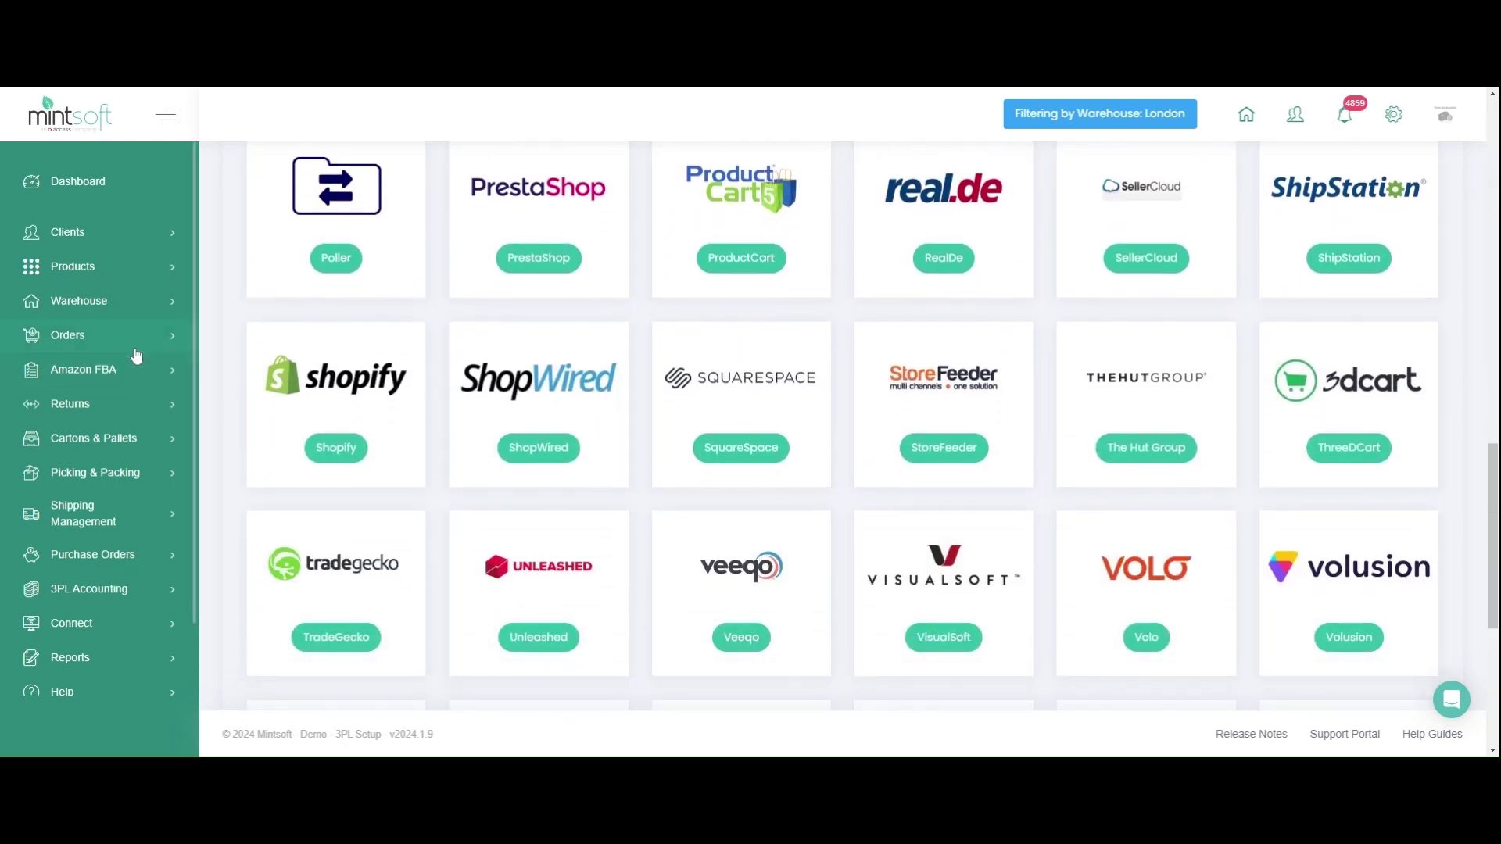
- Open the Orders overview and scroll through the 466 London-warehouse orders to the pagination bar
click(79, 336)
click(85, 372)
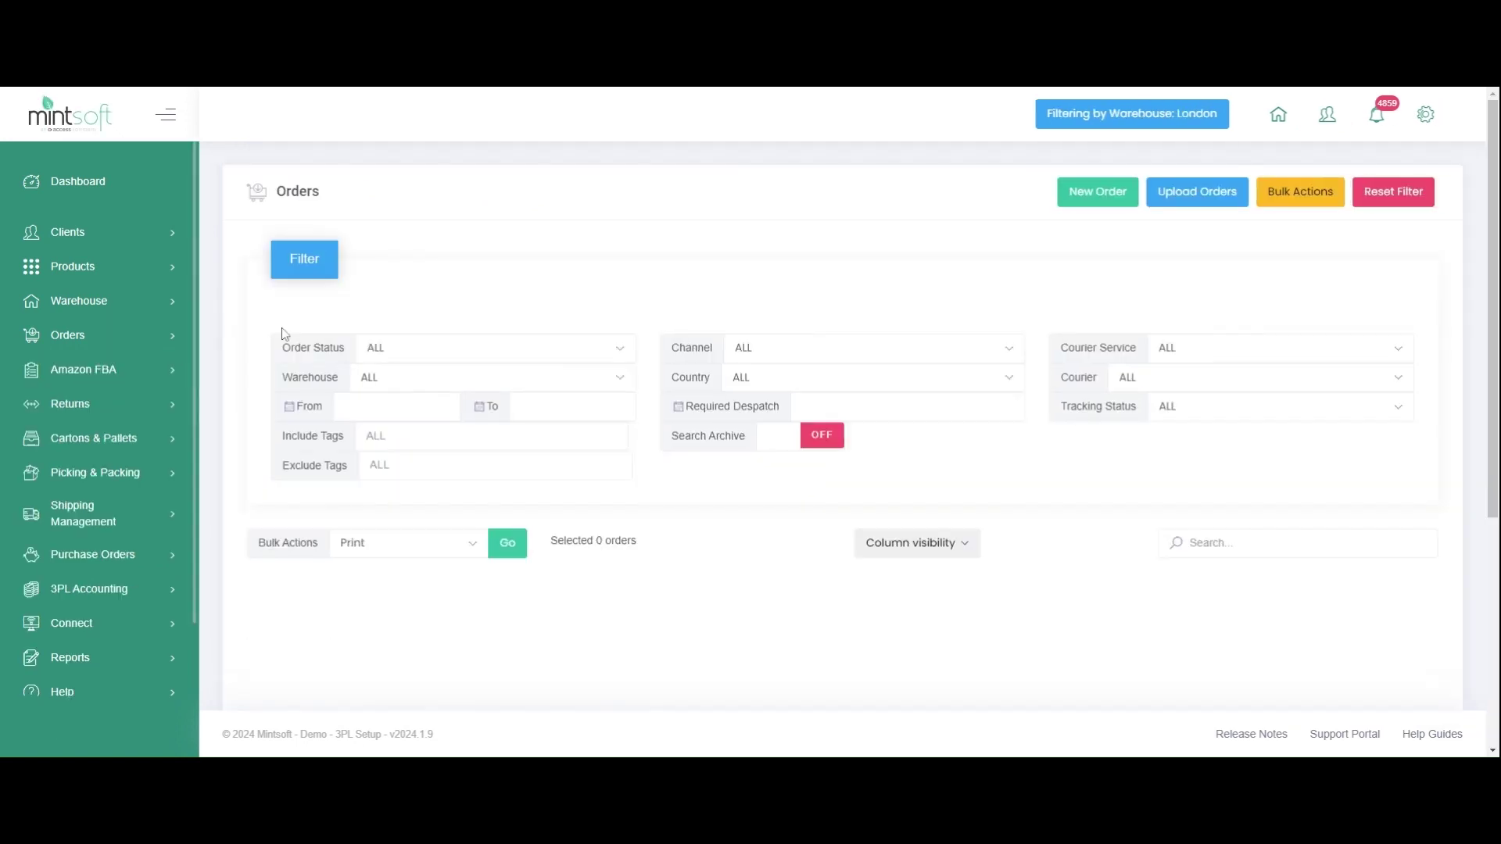
scroll(594, 344, down, 3)
scroll(594, 344, down, 3)
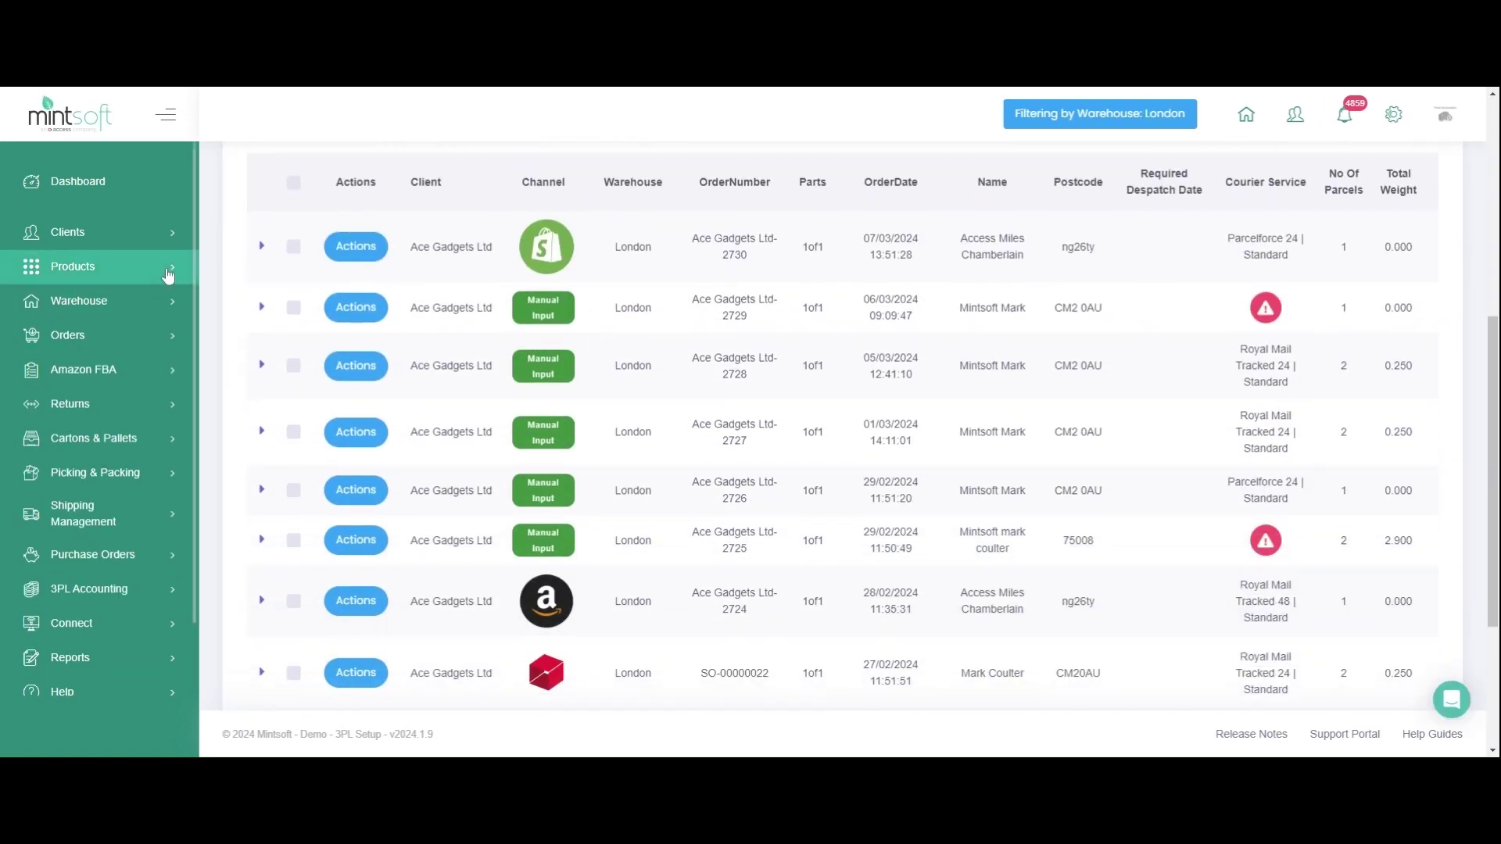
scroll(433, 307, down, 3)
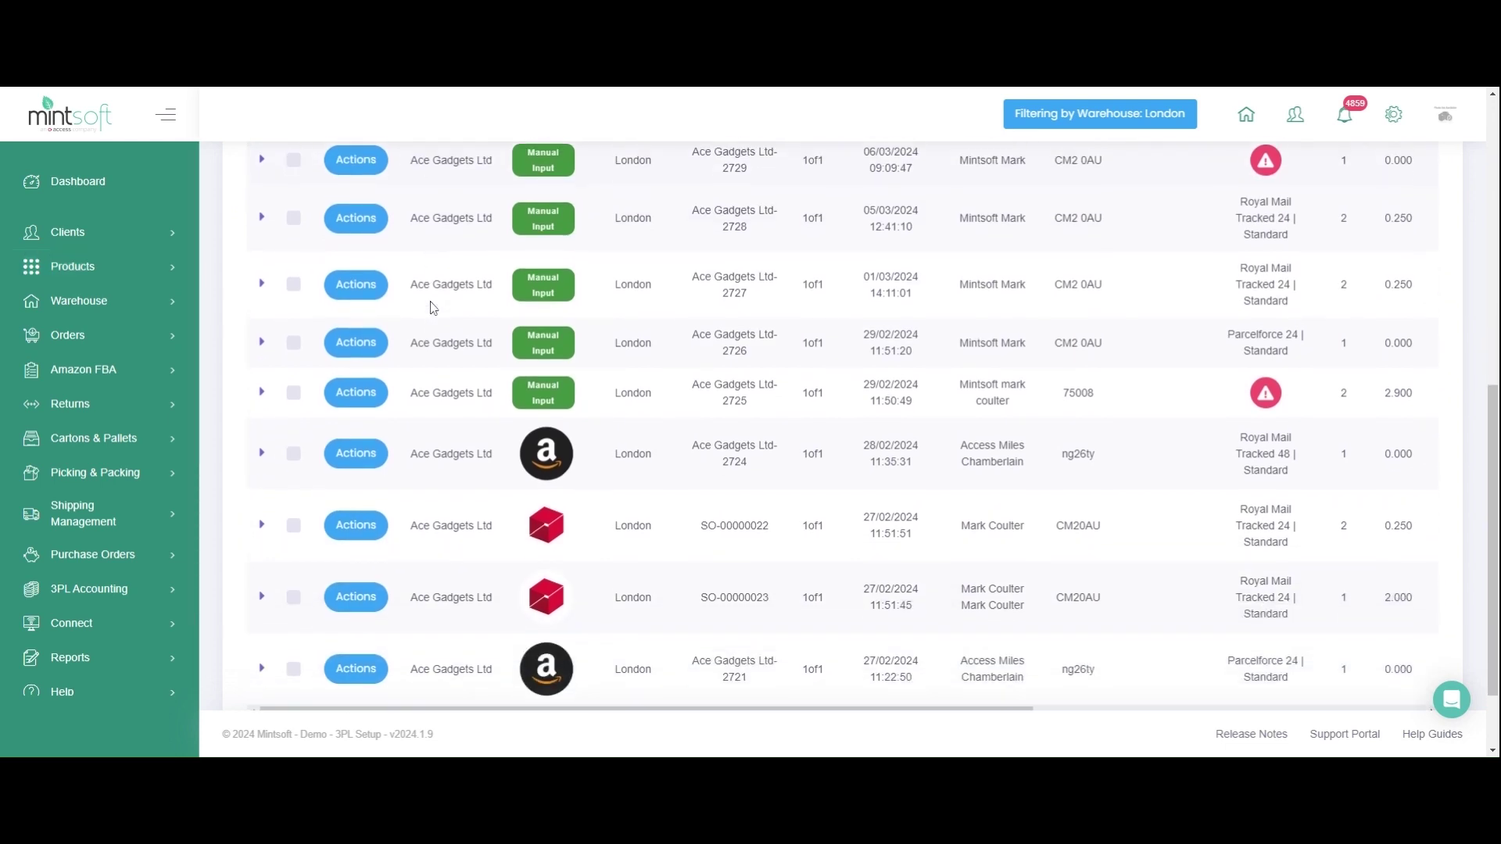
- Open the Products overview and scroll through the London product stock list
click(78, 267)
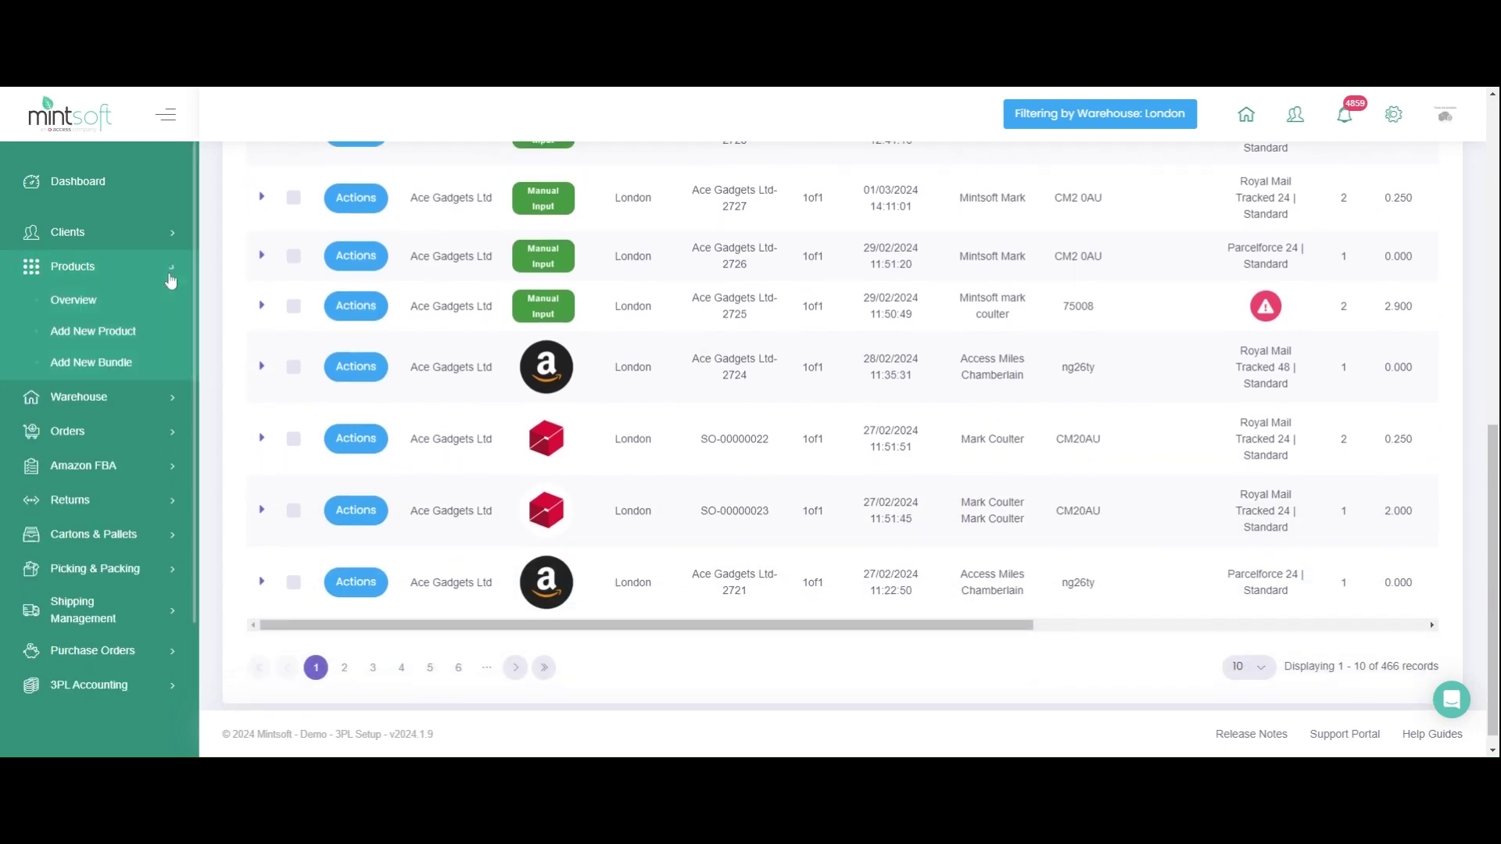
click(69, 300)
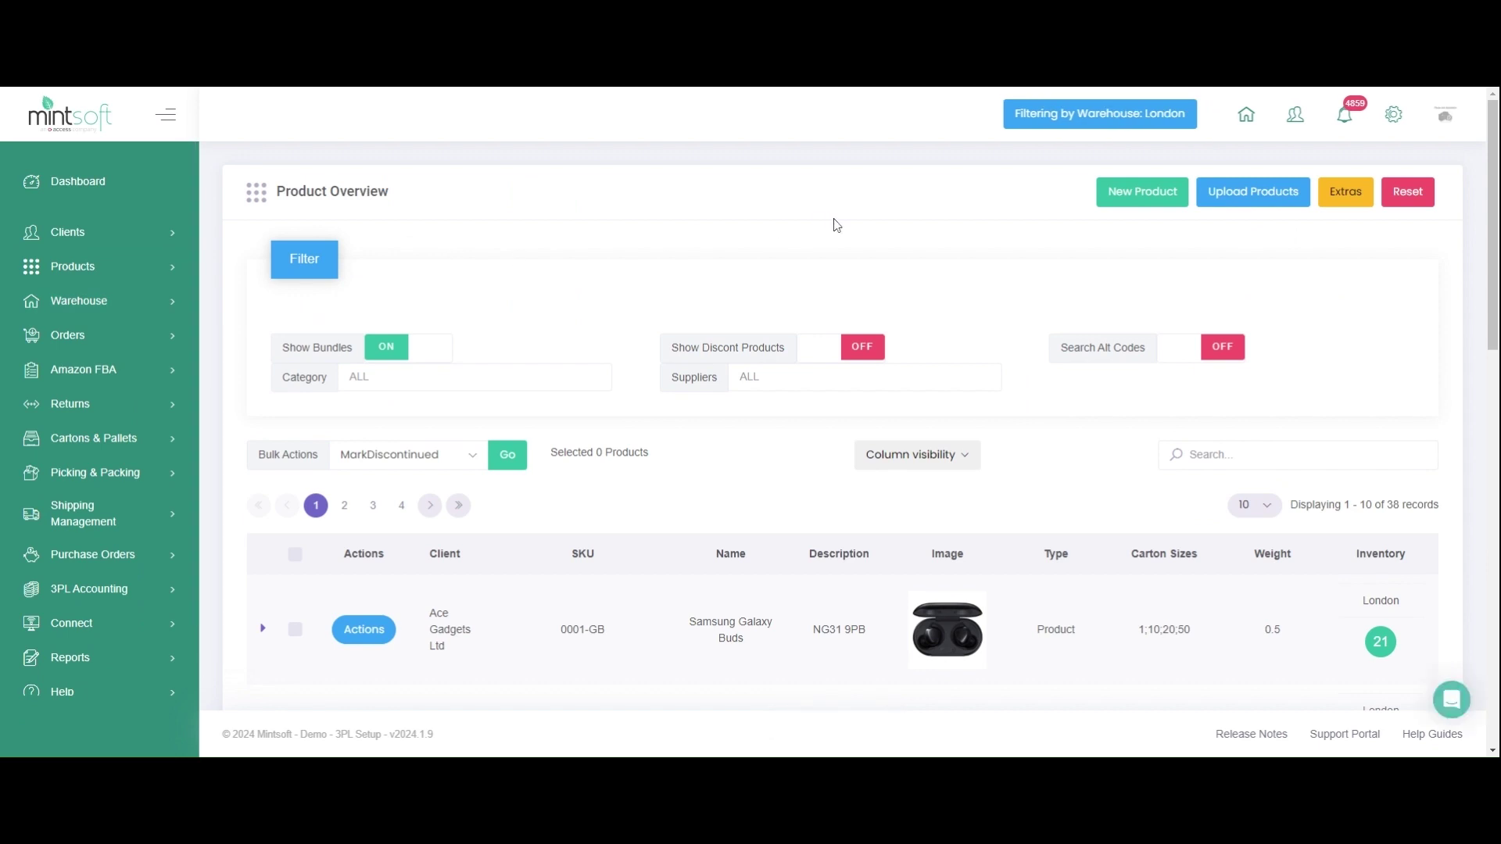
scroll(830, 225, down, 3)
scroll(836, 225, down, 2)
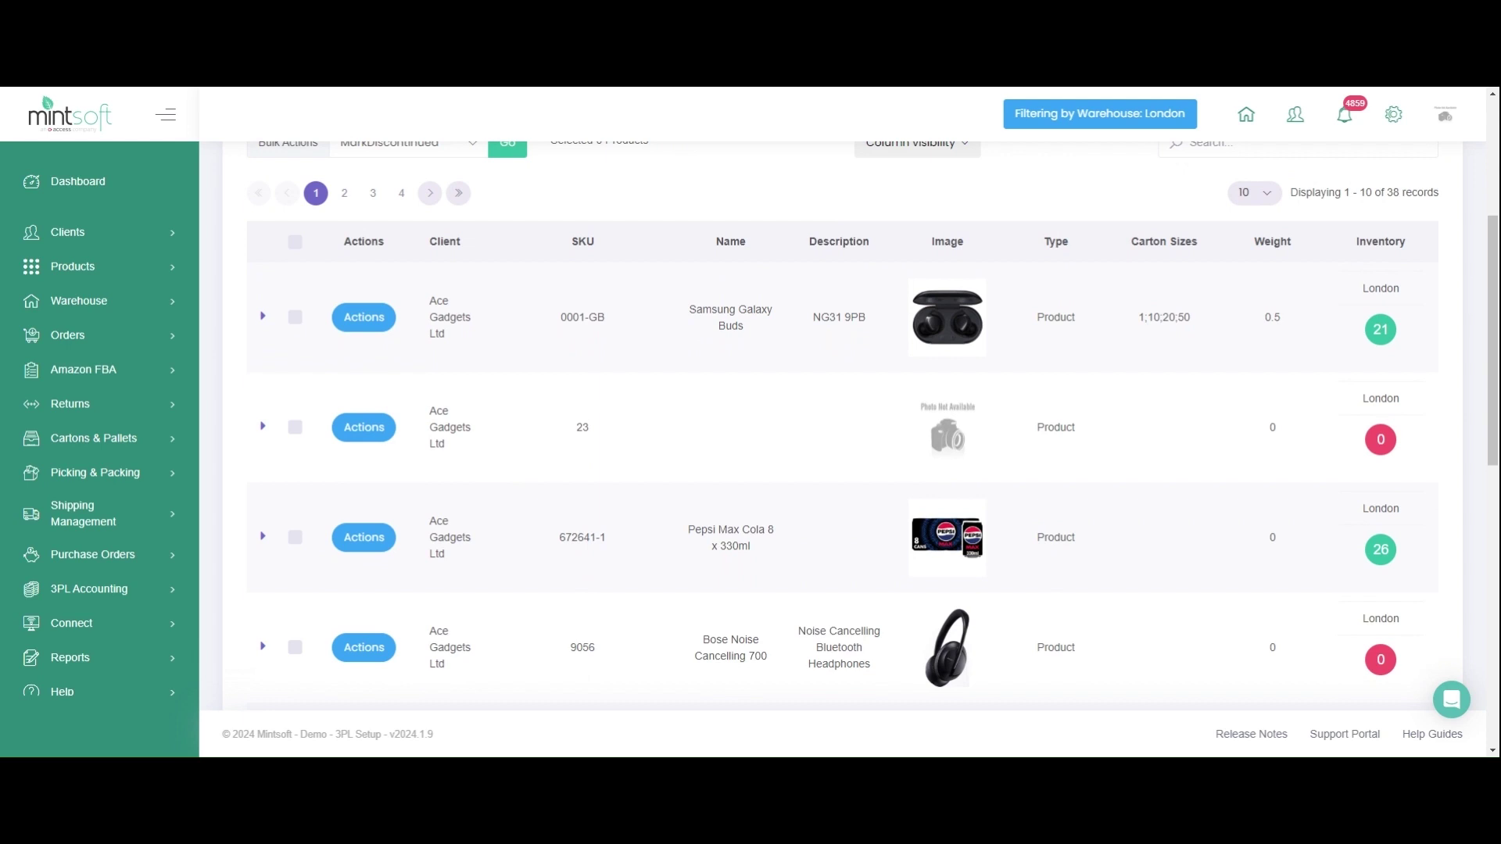
scroll(835, 225, down, 4)
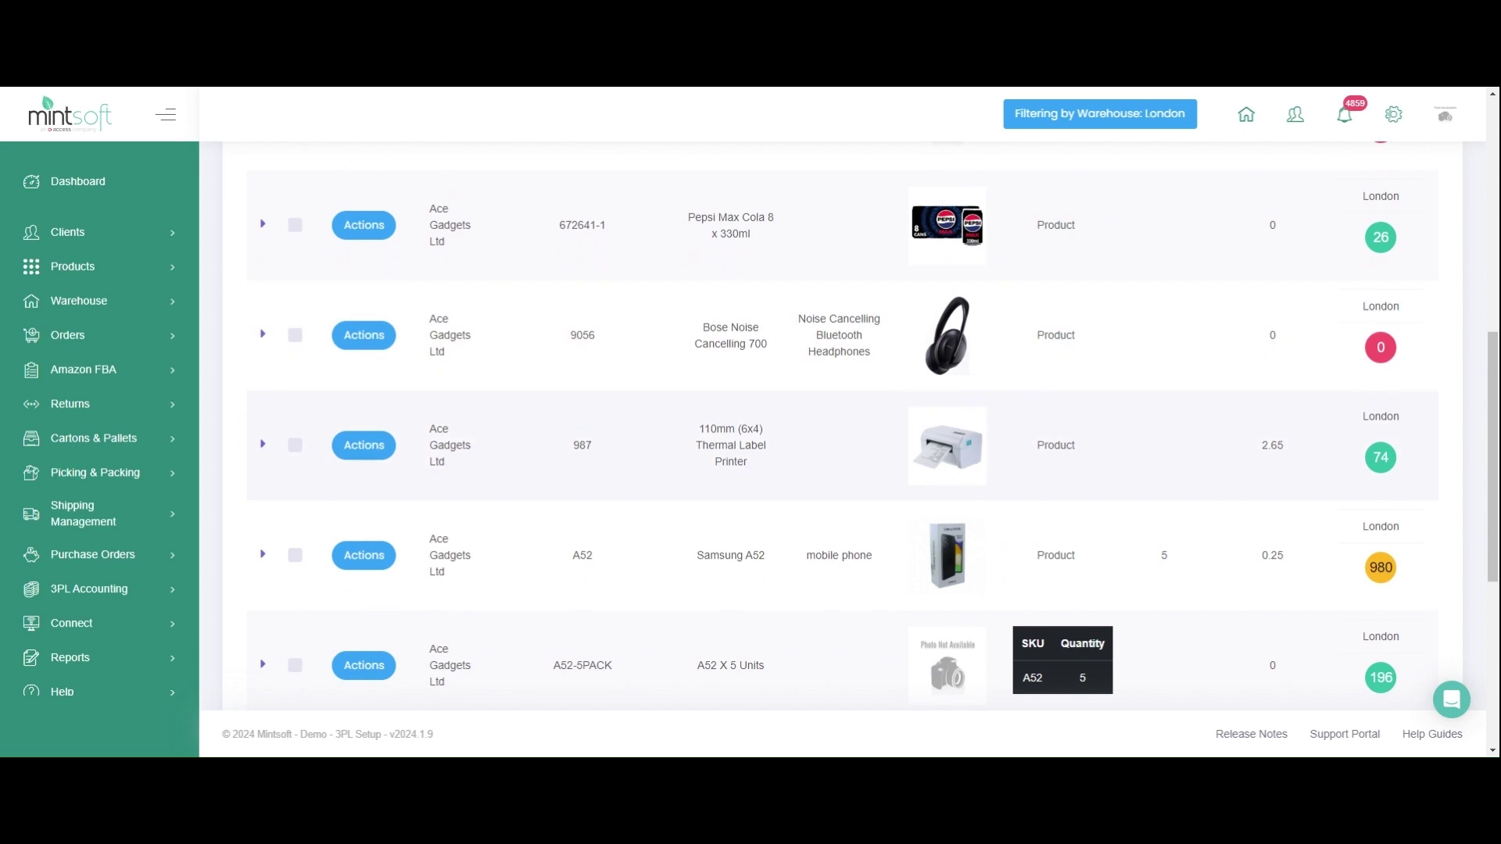
scroll(264, 454, down, 1)
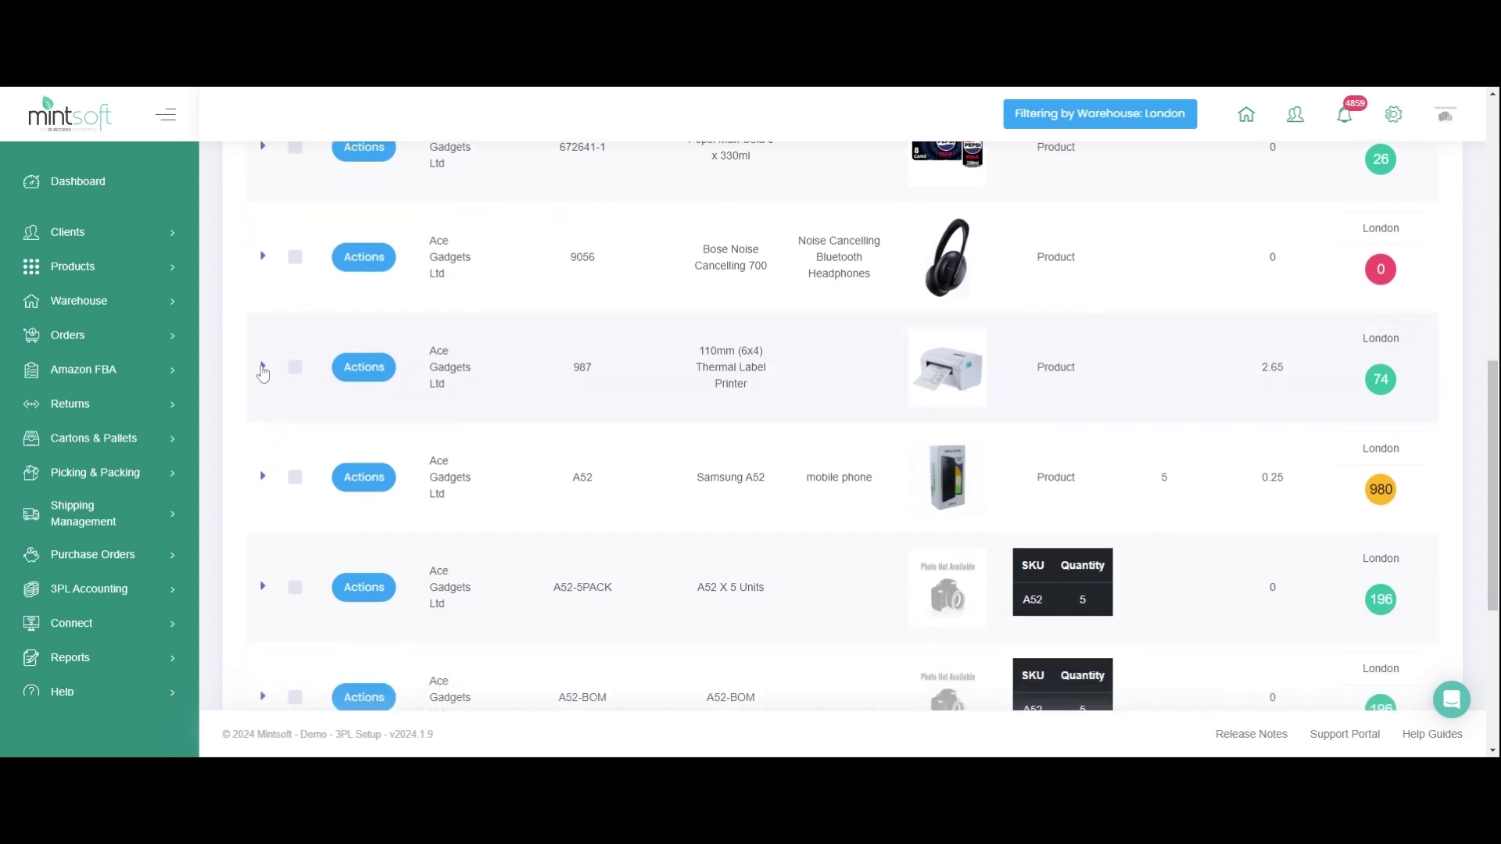
- Expand the 987 label printer's stock and allocations, then the A52 phone's stock levels
click(263, 368)
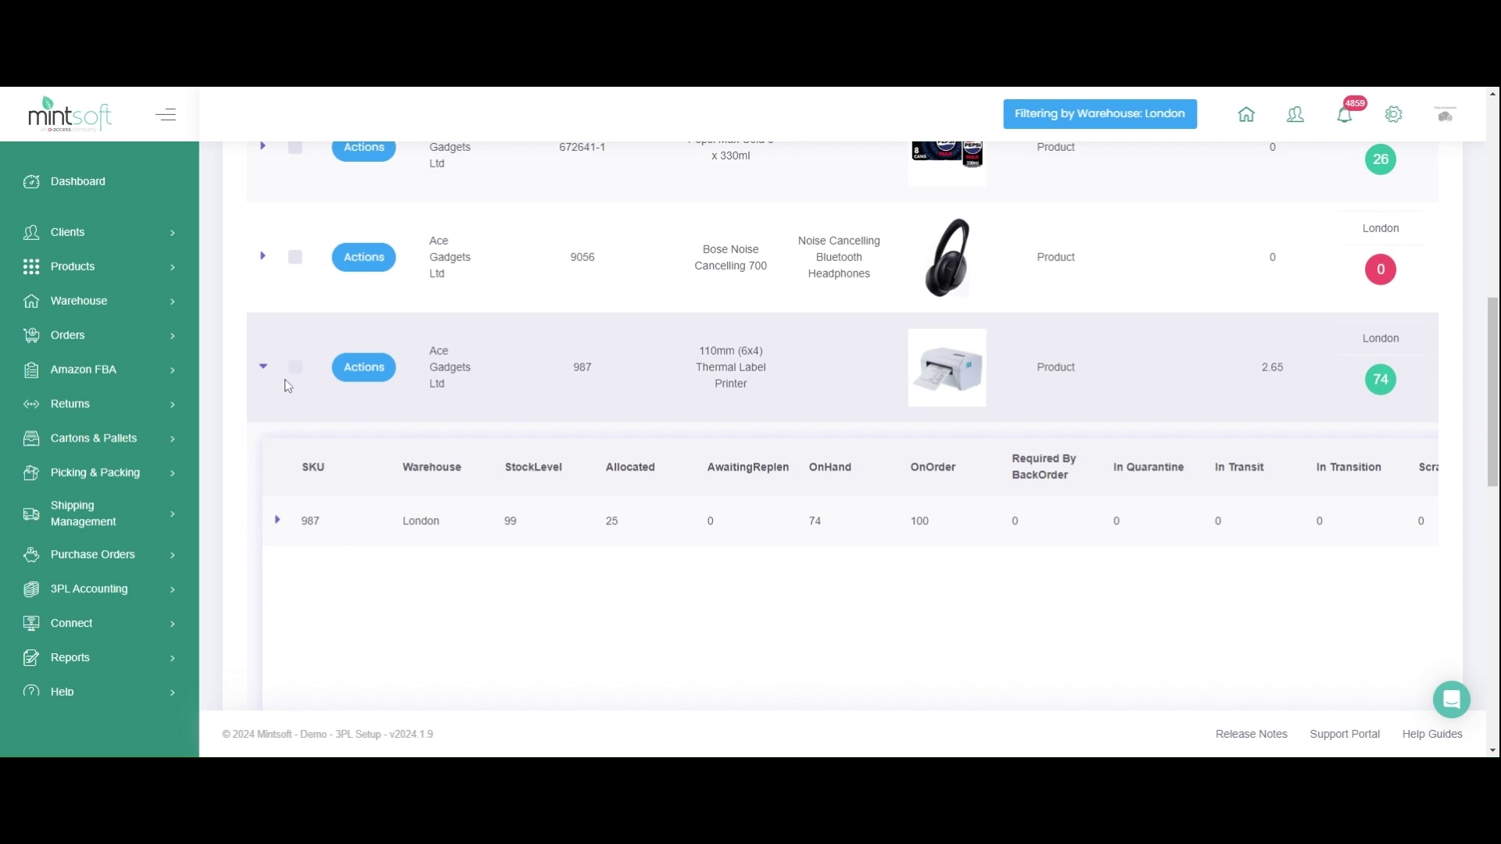
scroll(285, 378, down, 1)
scroll(284, 378, down, 2)
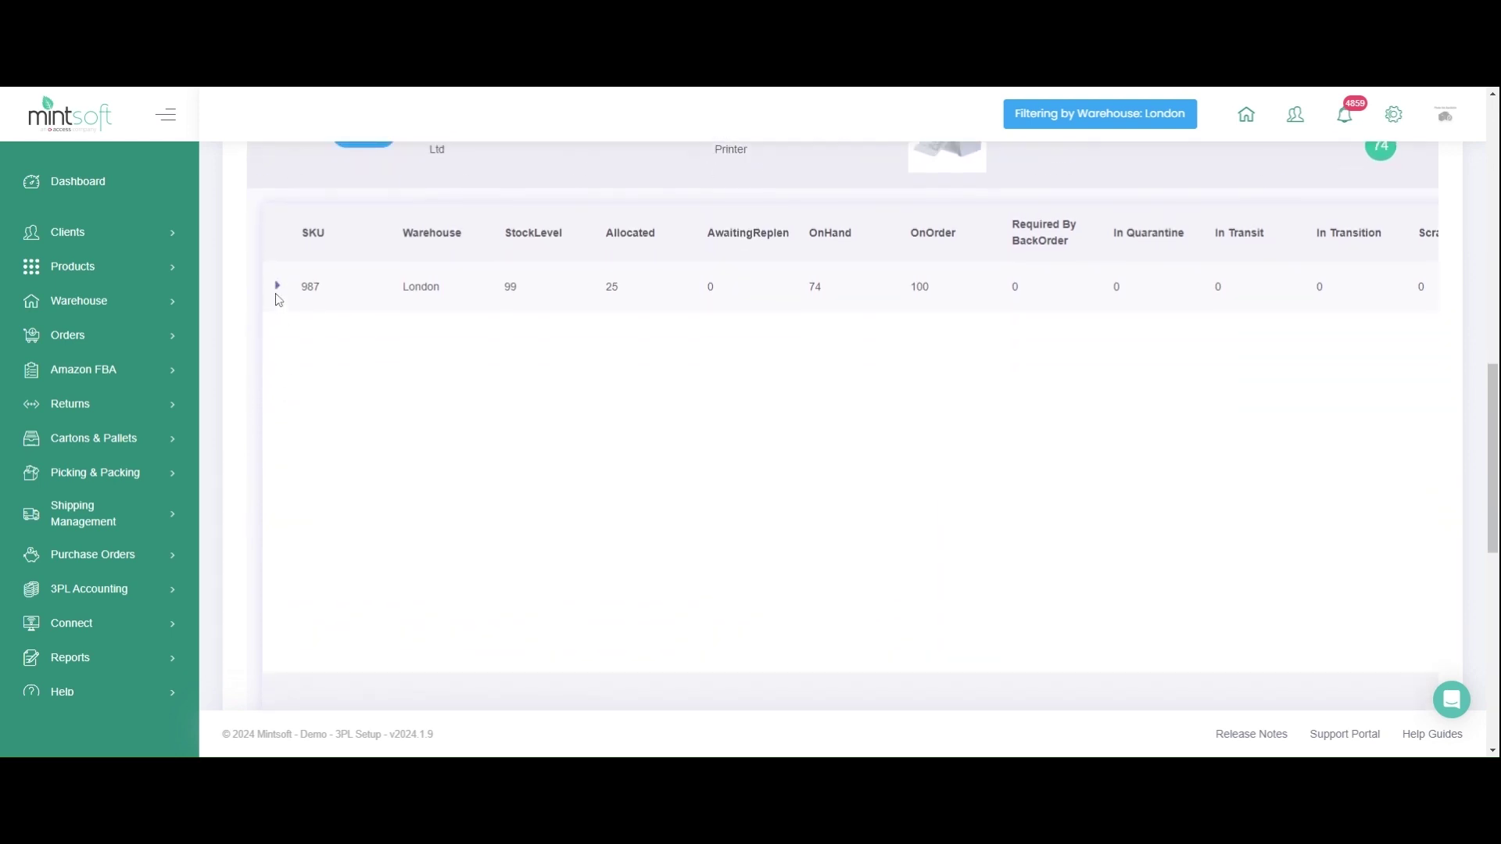
click(276, 287)
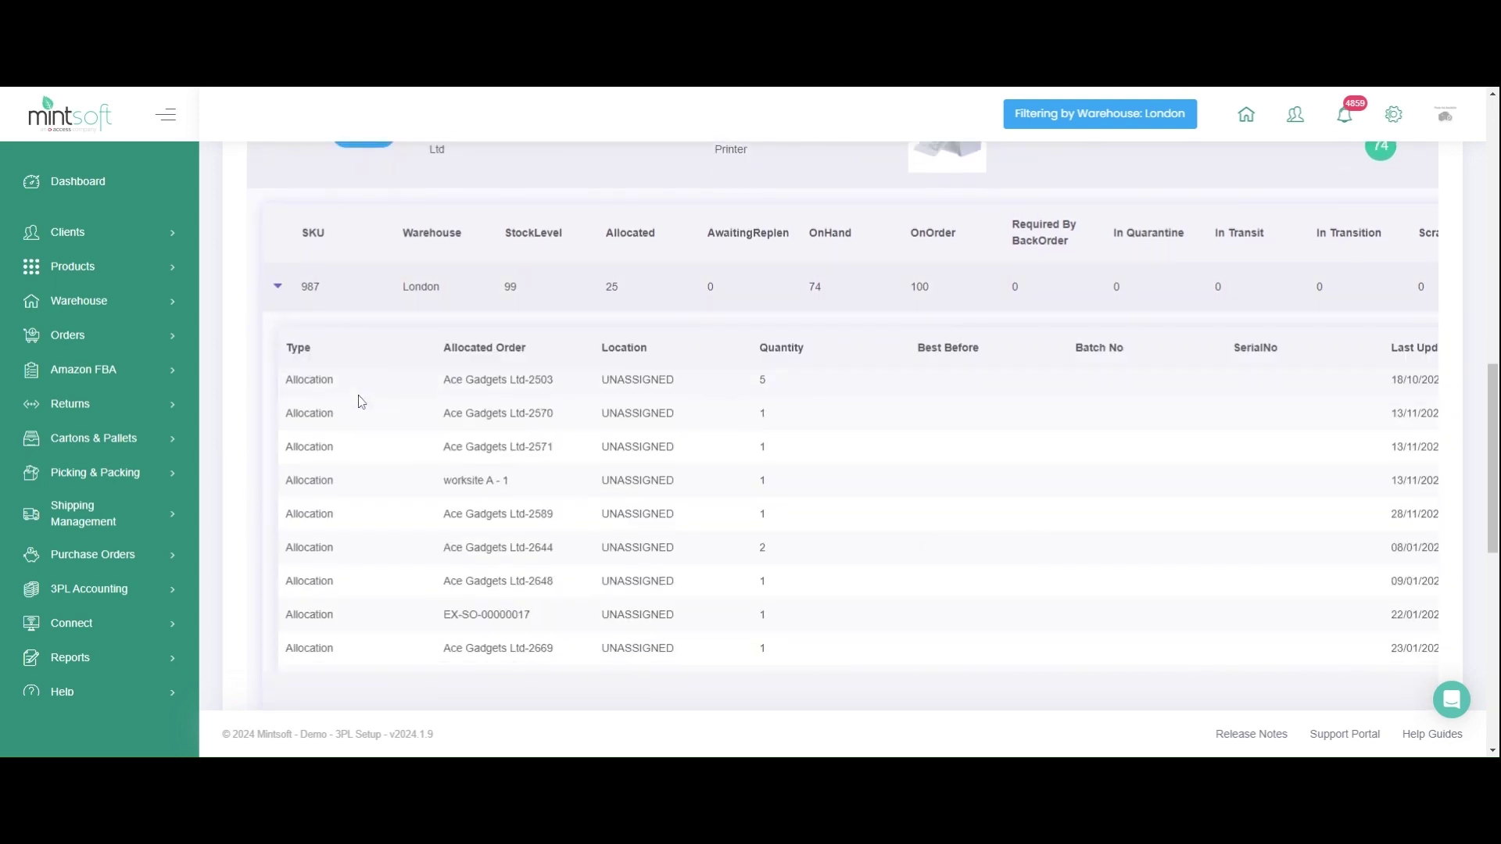
scroll(361, 401, down, 4)
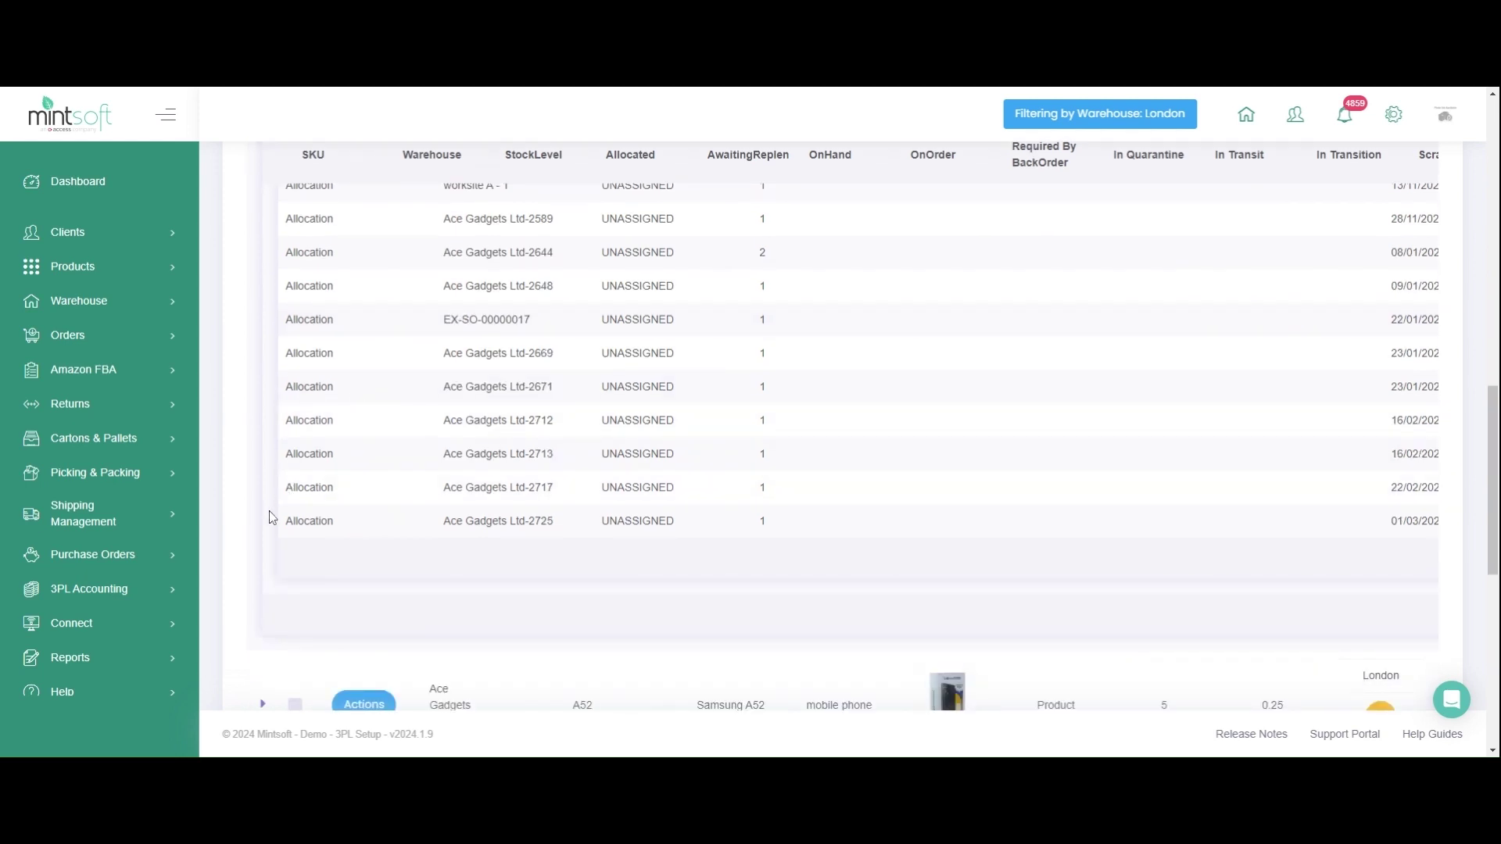
scroll(272, 518, down, 3)
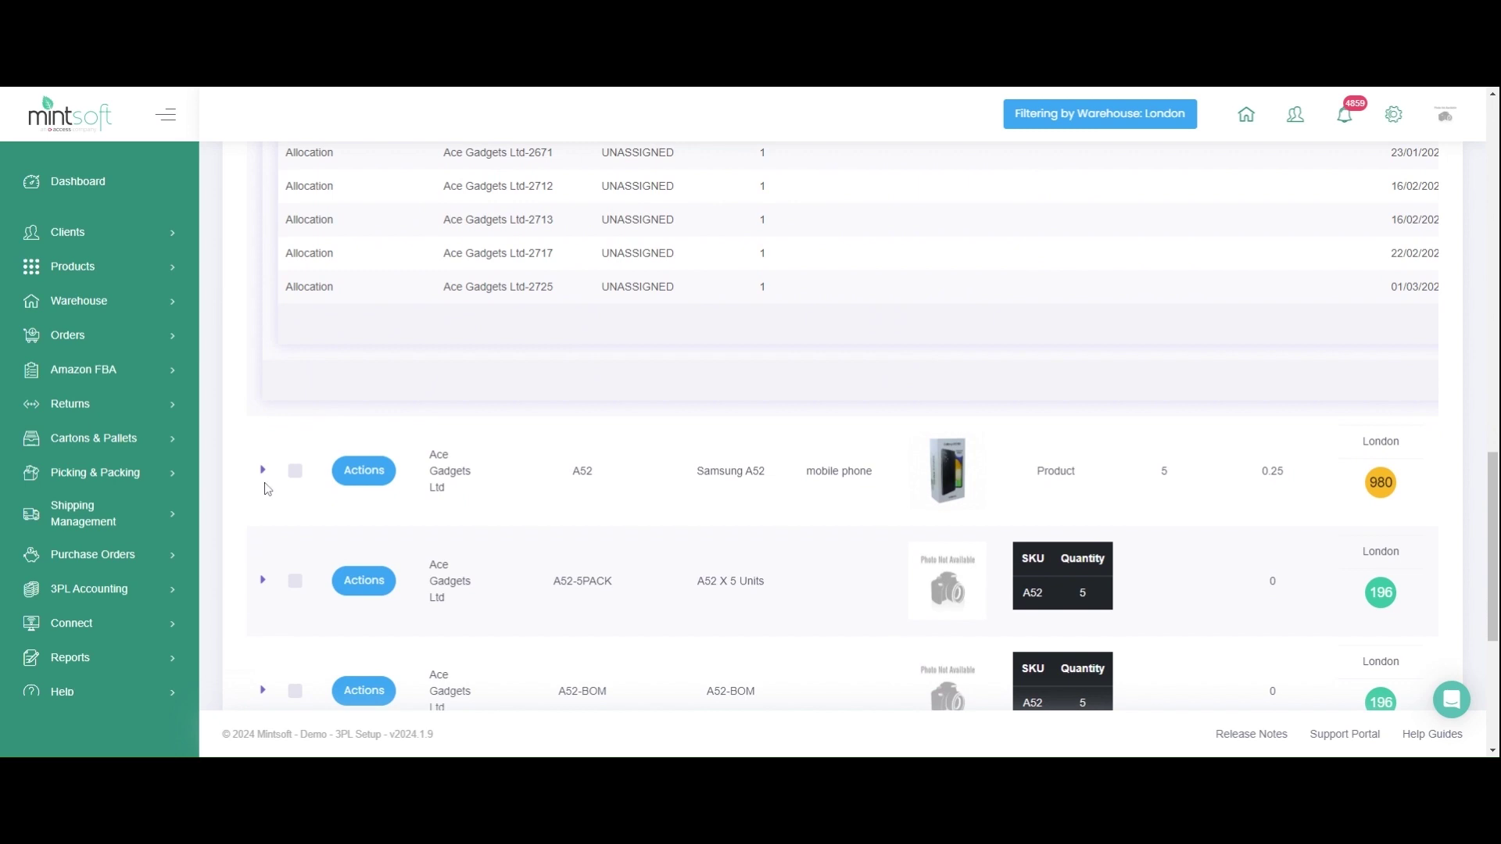
click(263, 471)
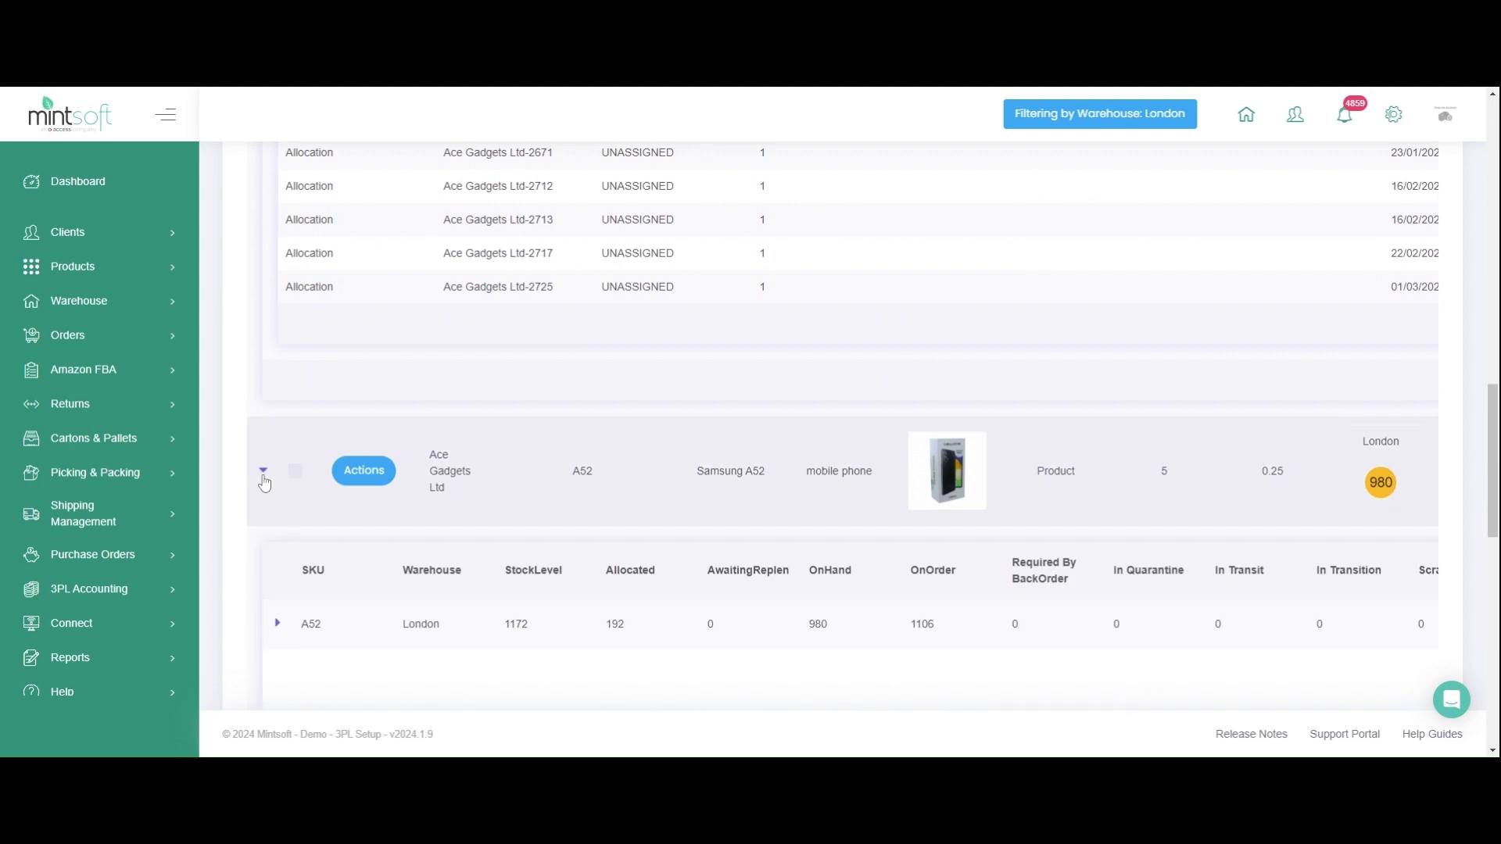
- Open the London warehouse's zone map from Manage Warehouses
click(173, 303)
click(103, 337)
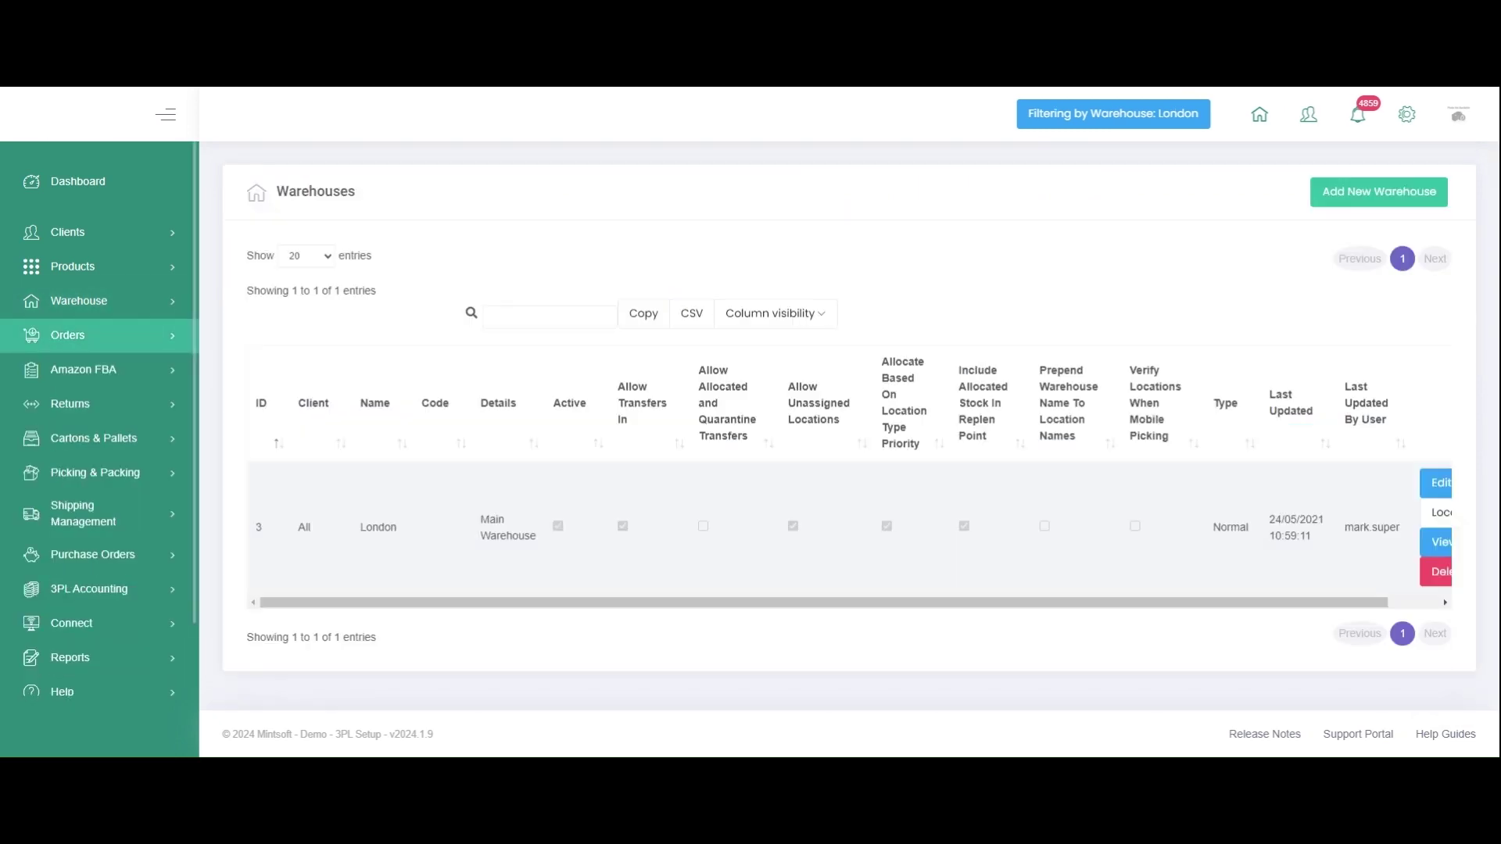
click(1440, 542)
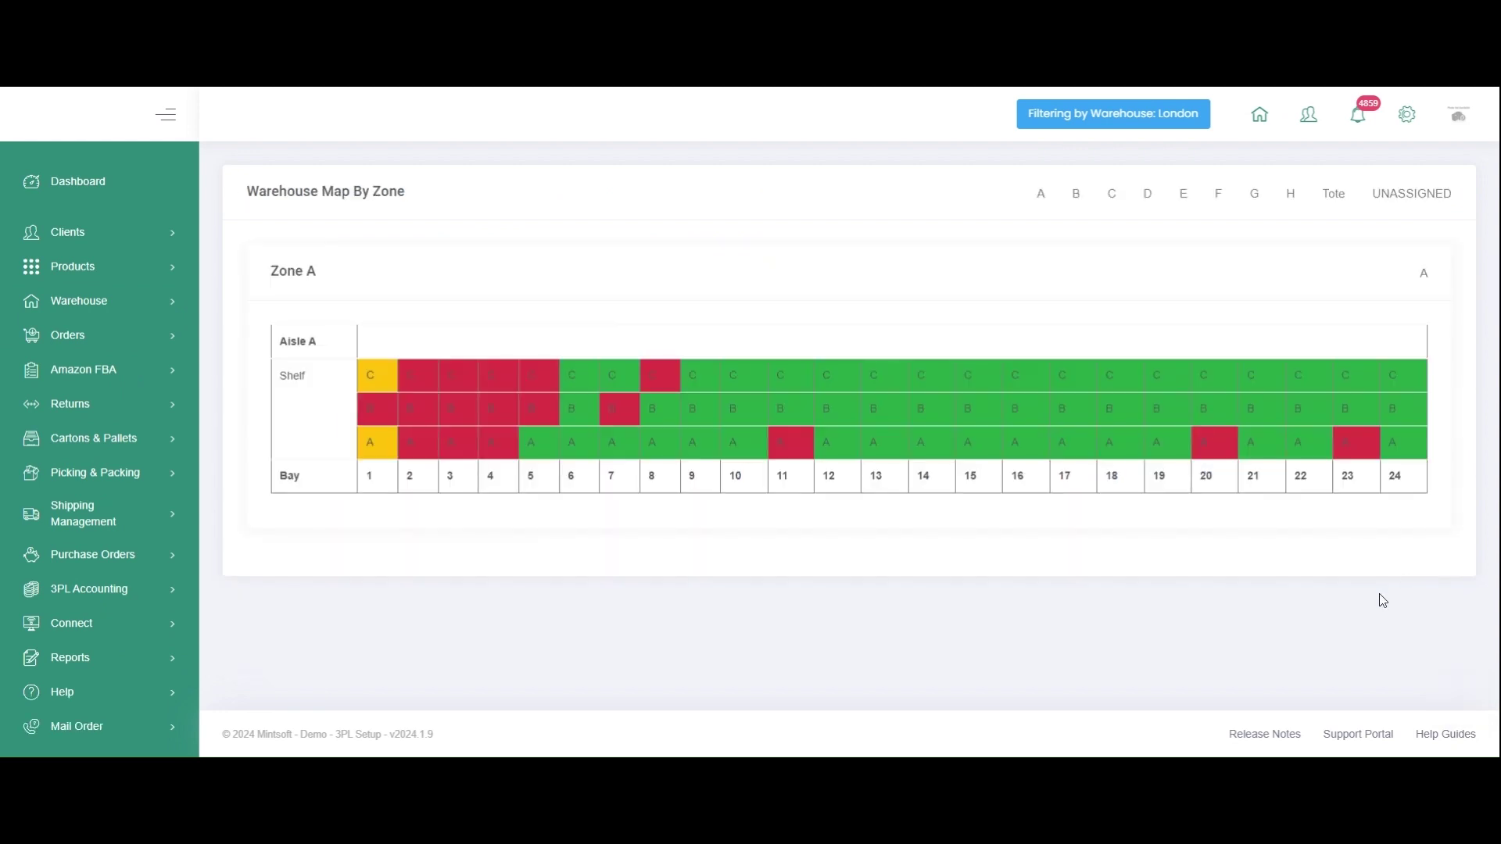
- View the contents of location A001C(replen), then close the contents window
mouse_move(379, 385)
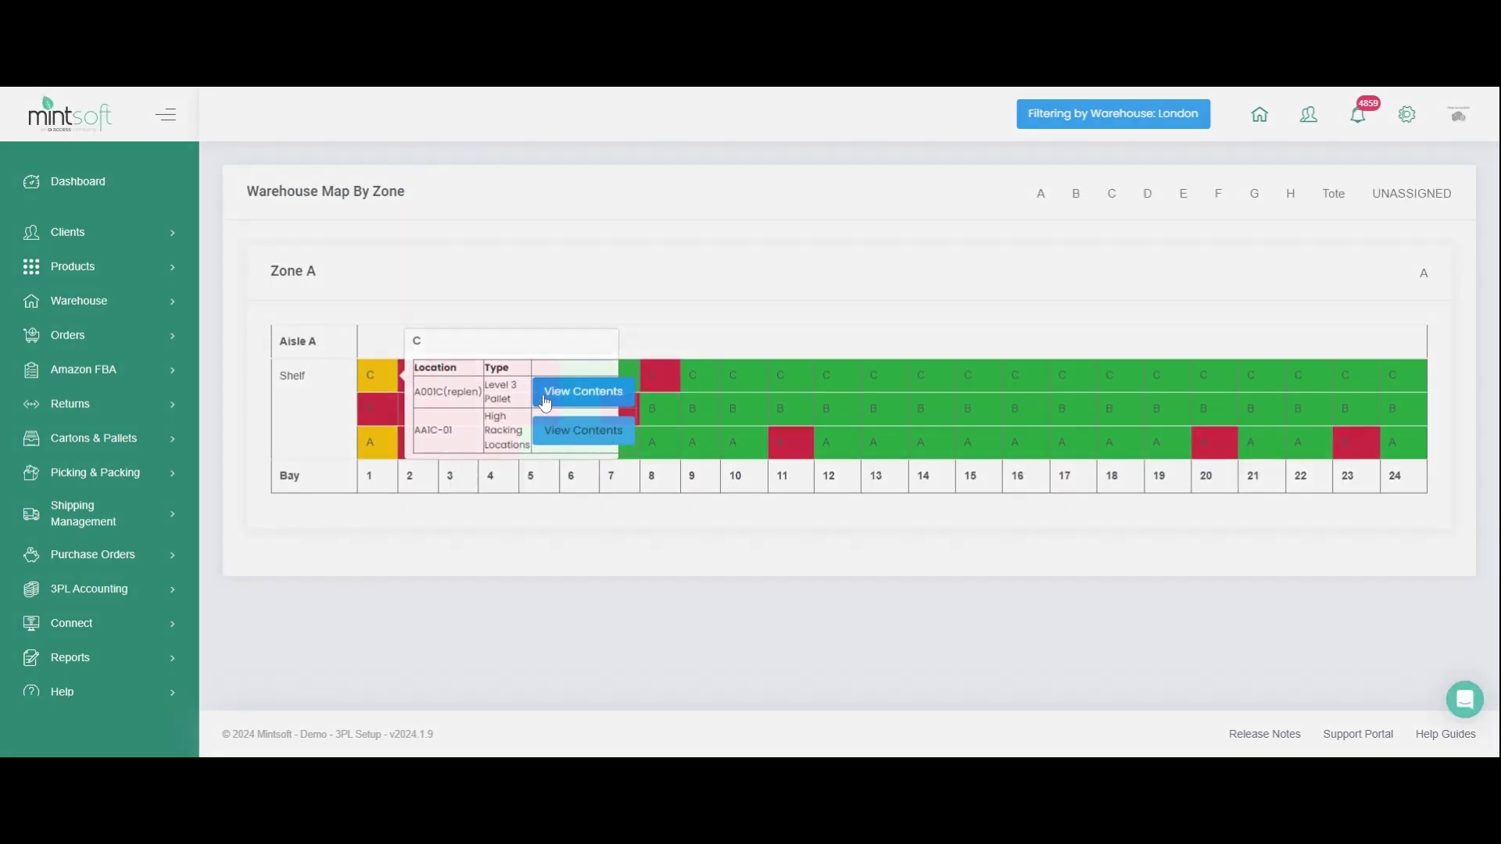
click(576, 386)
scroll(669, 401, down, 2)
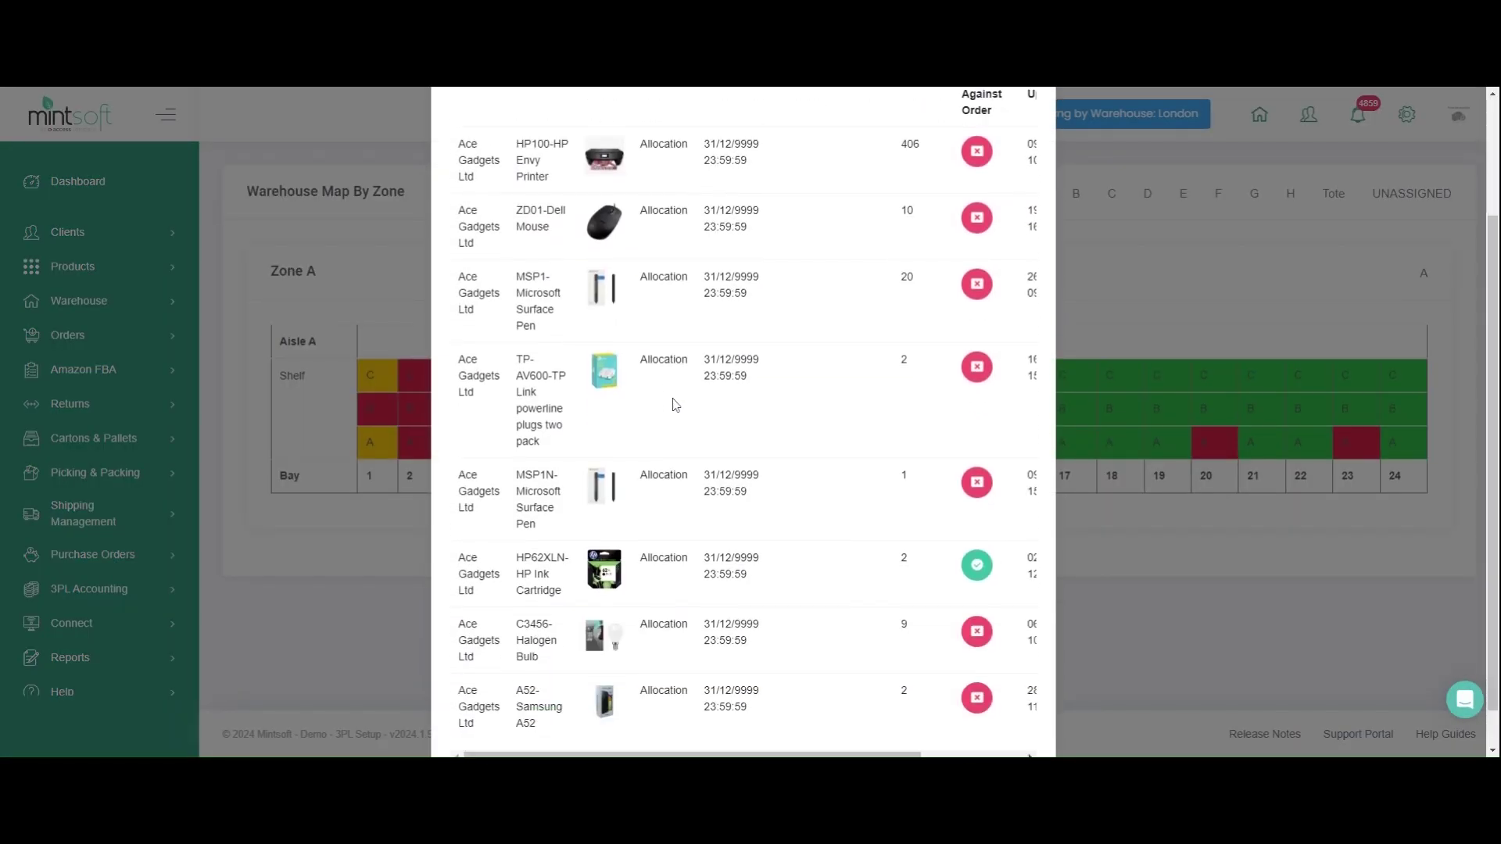
scroll(673, 402, up, 2)
click(1029, 127)
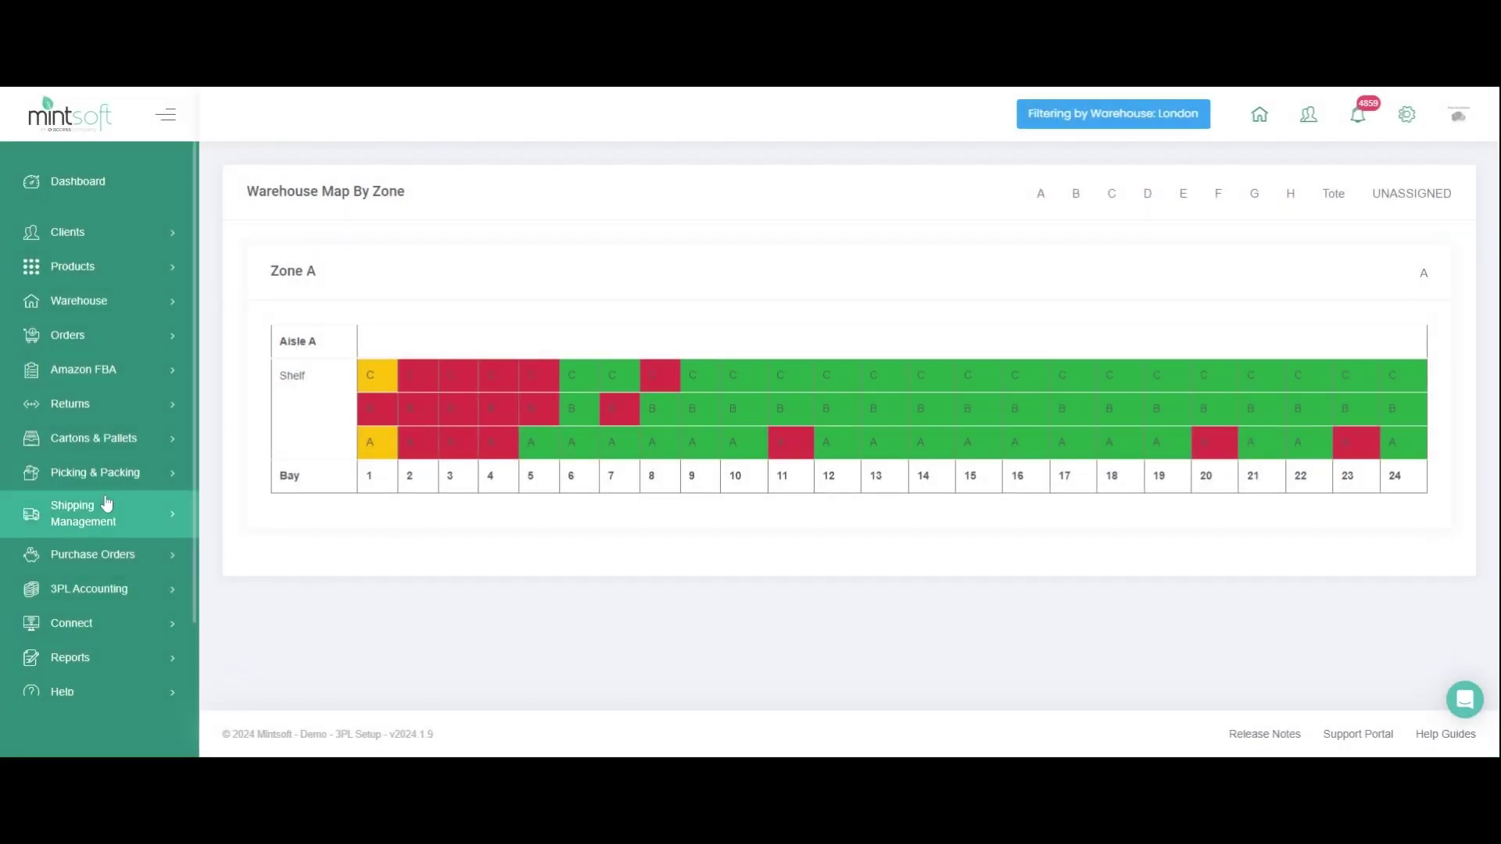
click(100, 474)
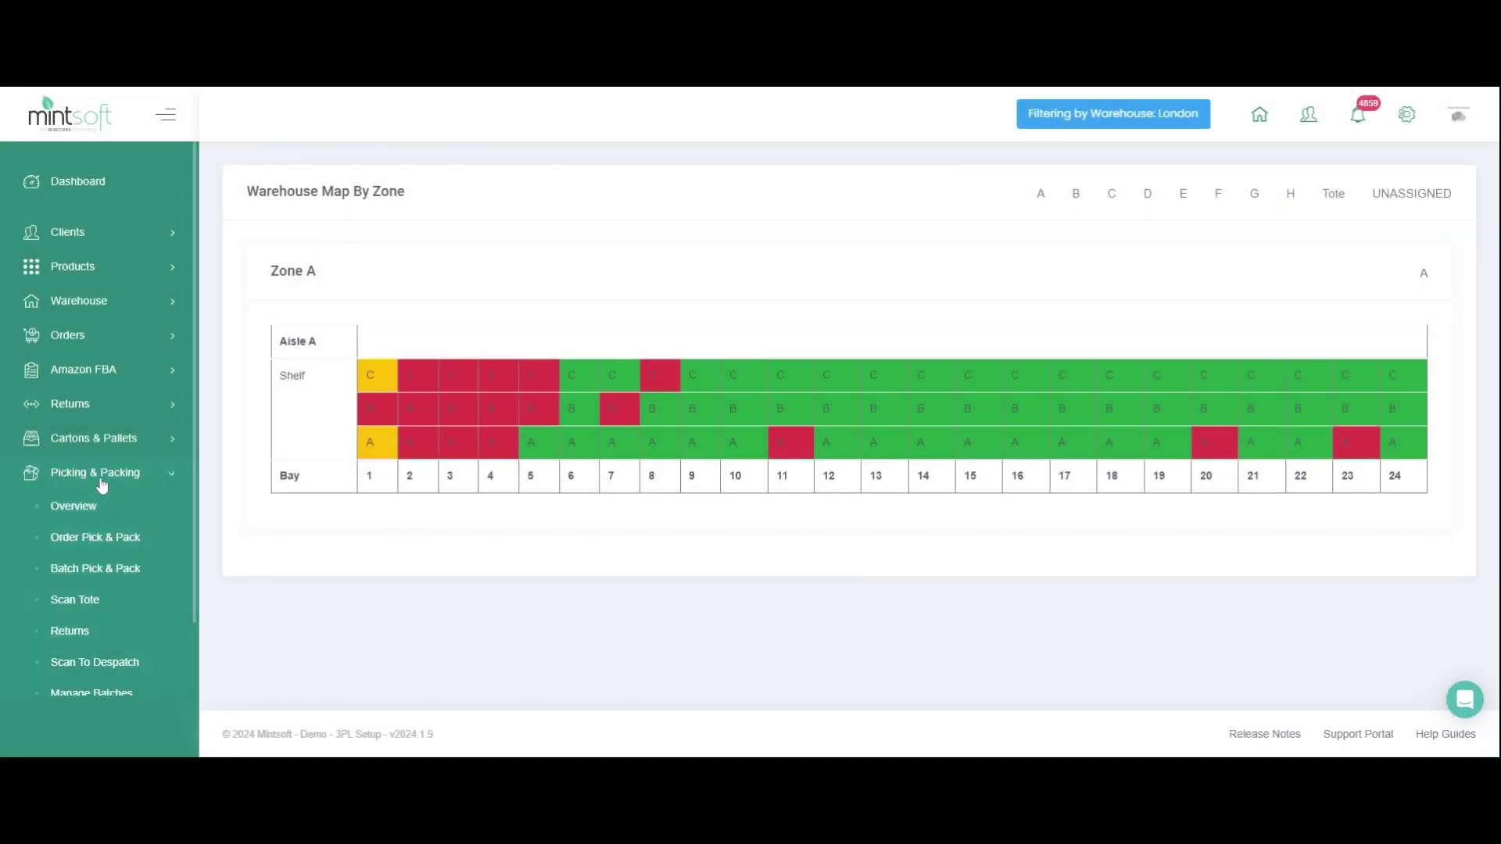
- Open the Batches list and expand batch 571 to check its single Parcelforce 24 order, then collapse it
click(74, 693)
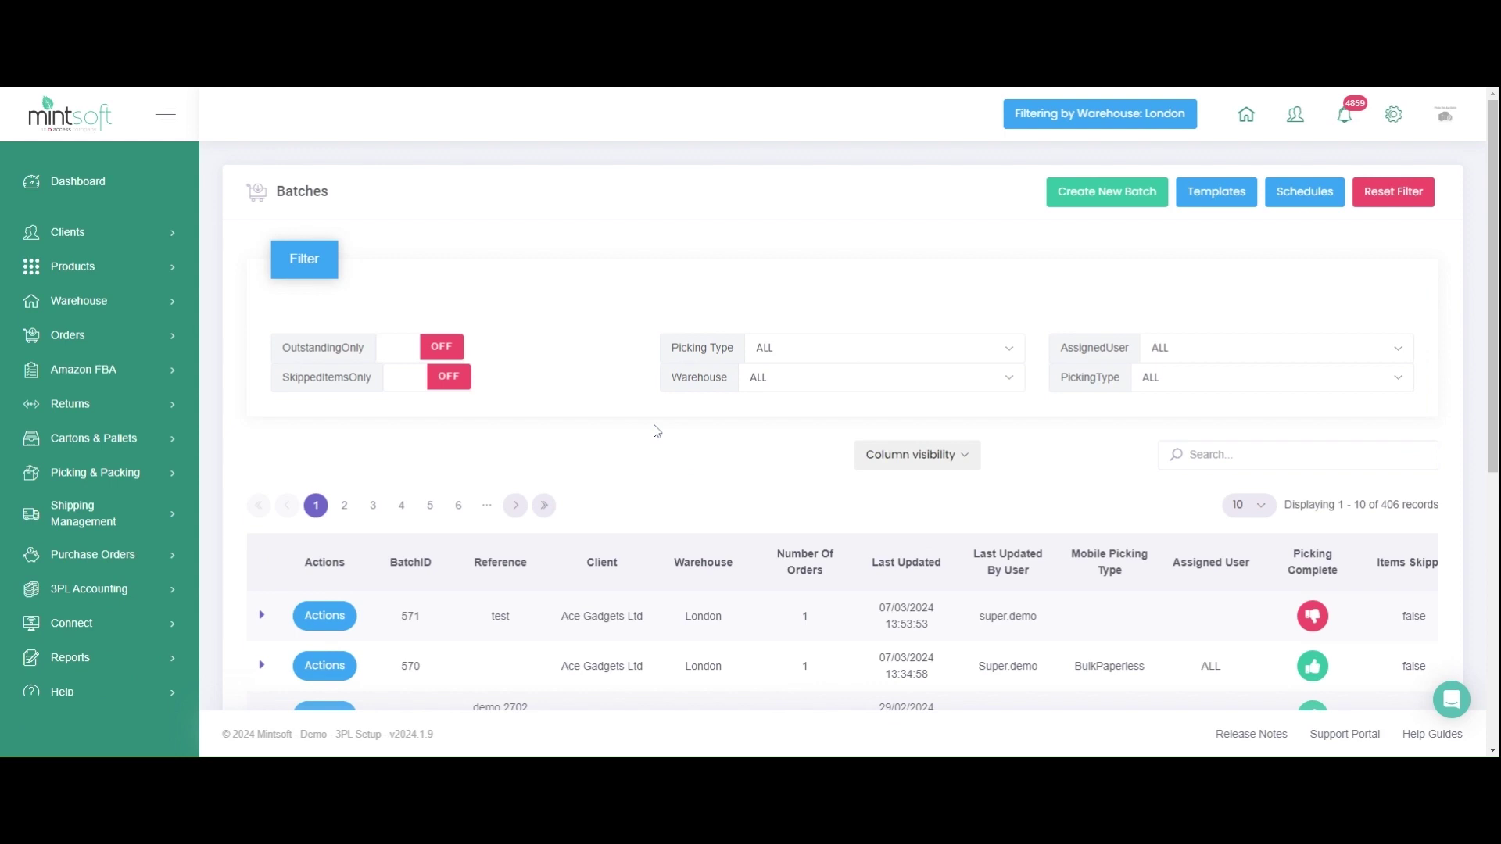
scroll(656, 432, down, 3)
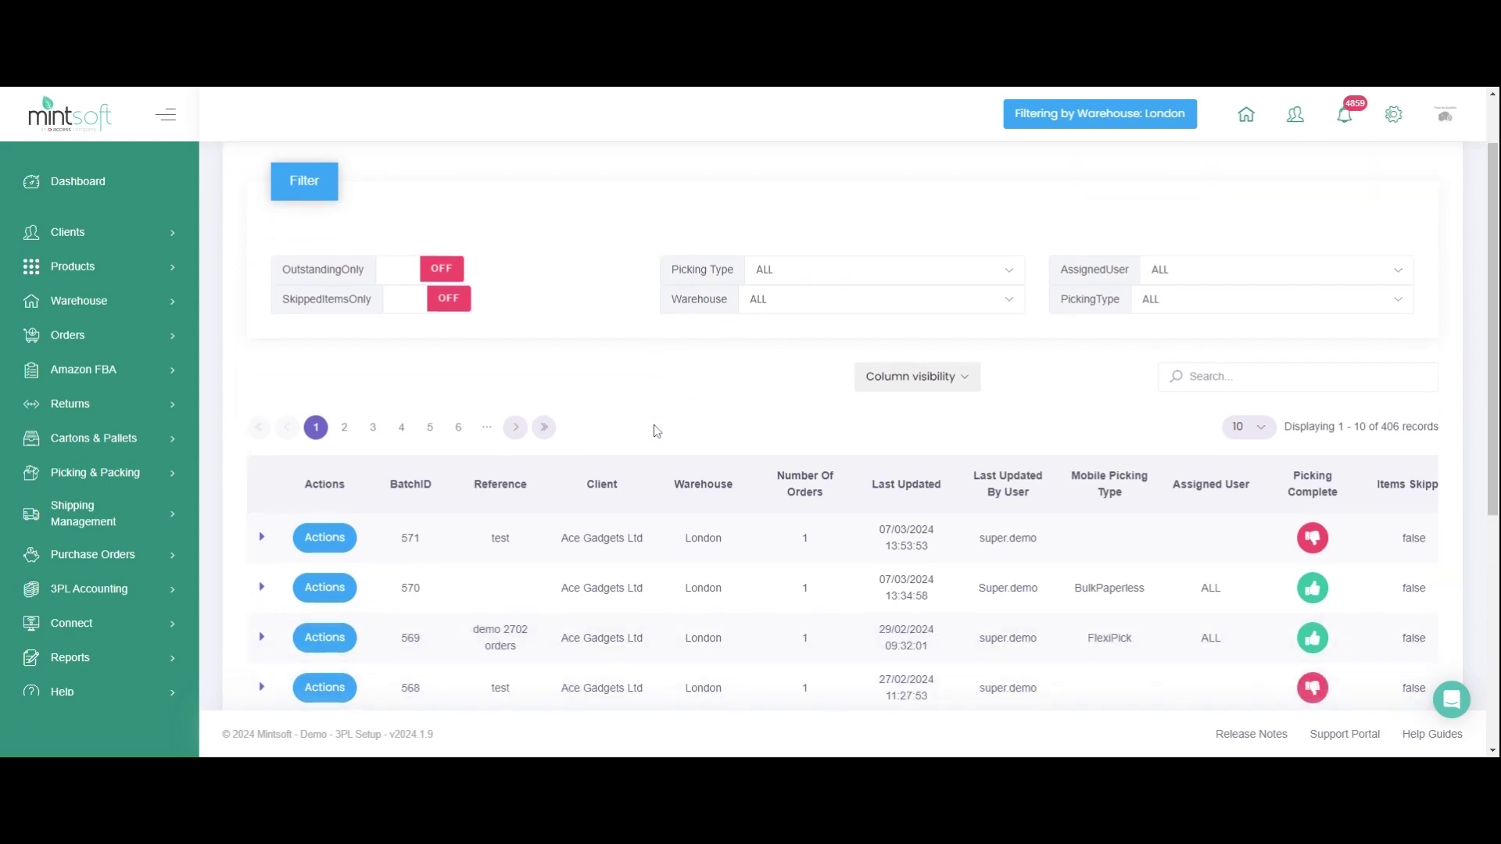
scroll(656, 431, down, 1)
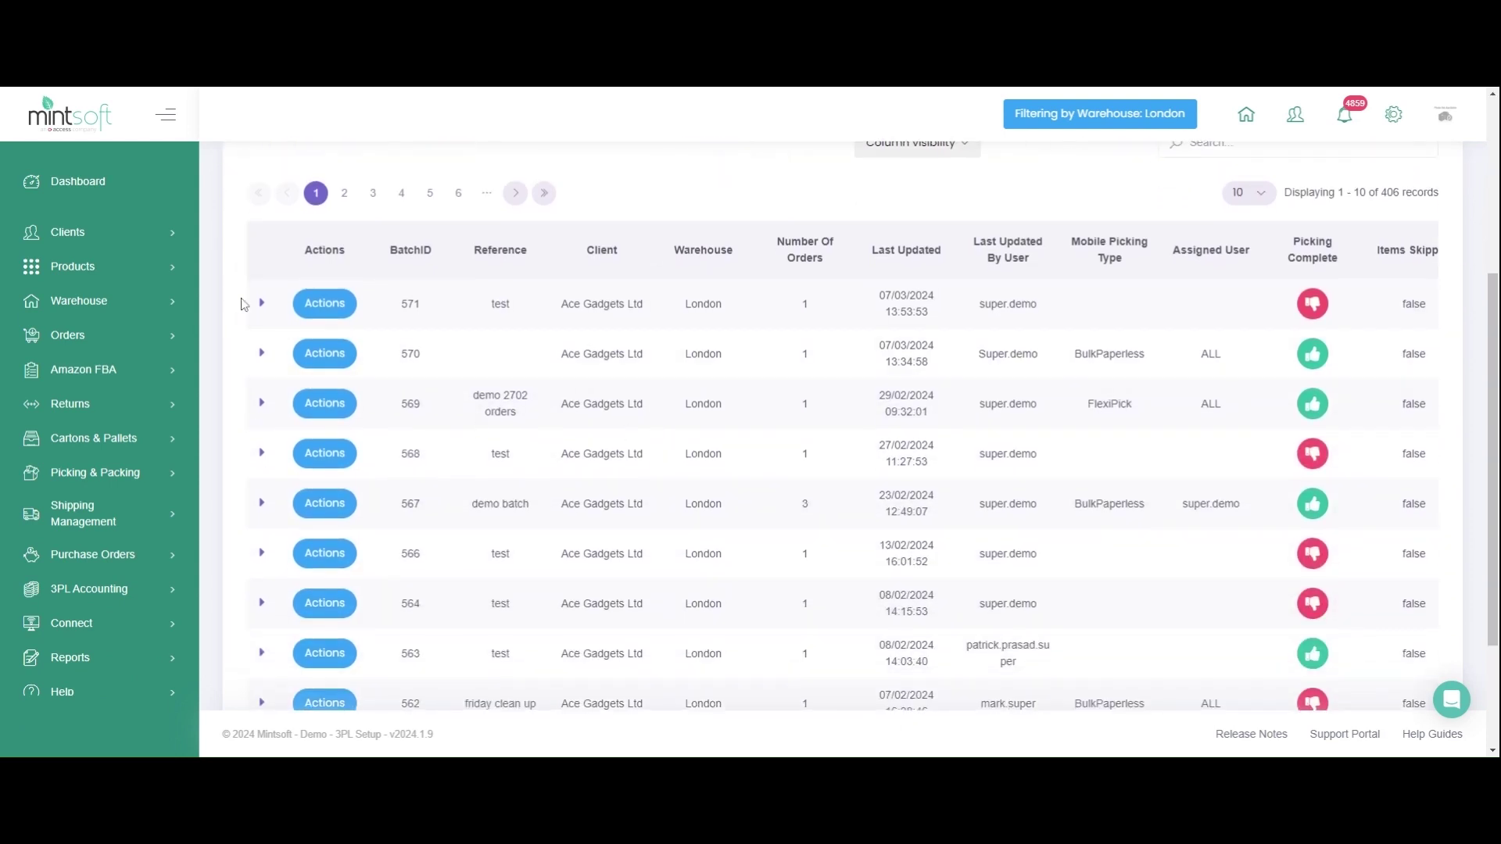
click(261, 304)
scroll(341, 419, down, 1)
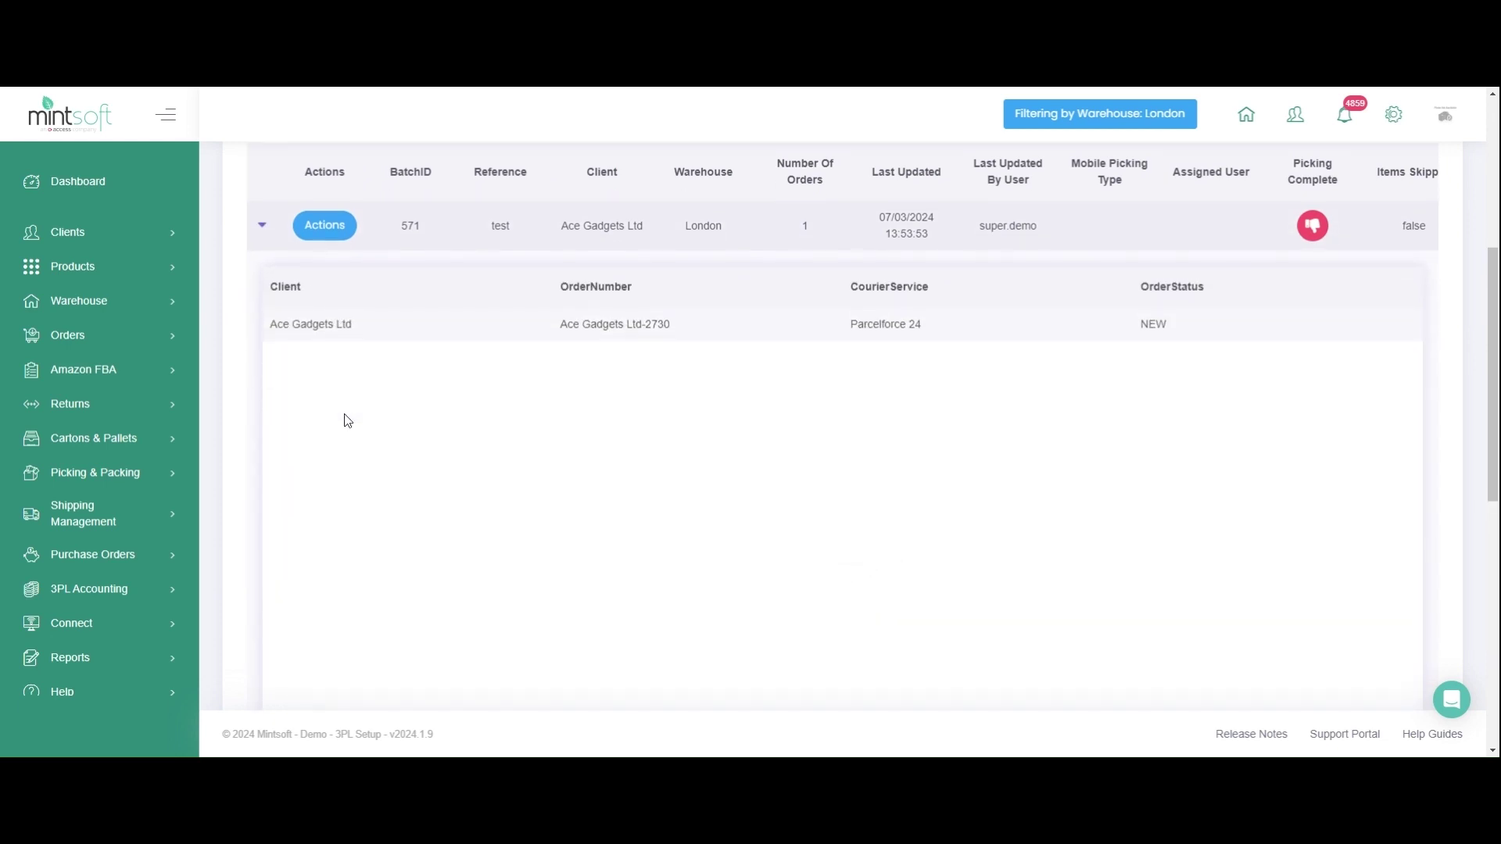
click(265, 231)
scroll(1039, 485, up, 5)
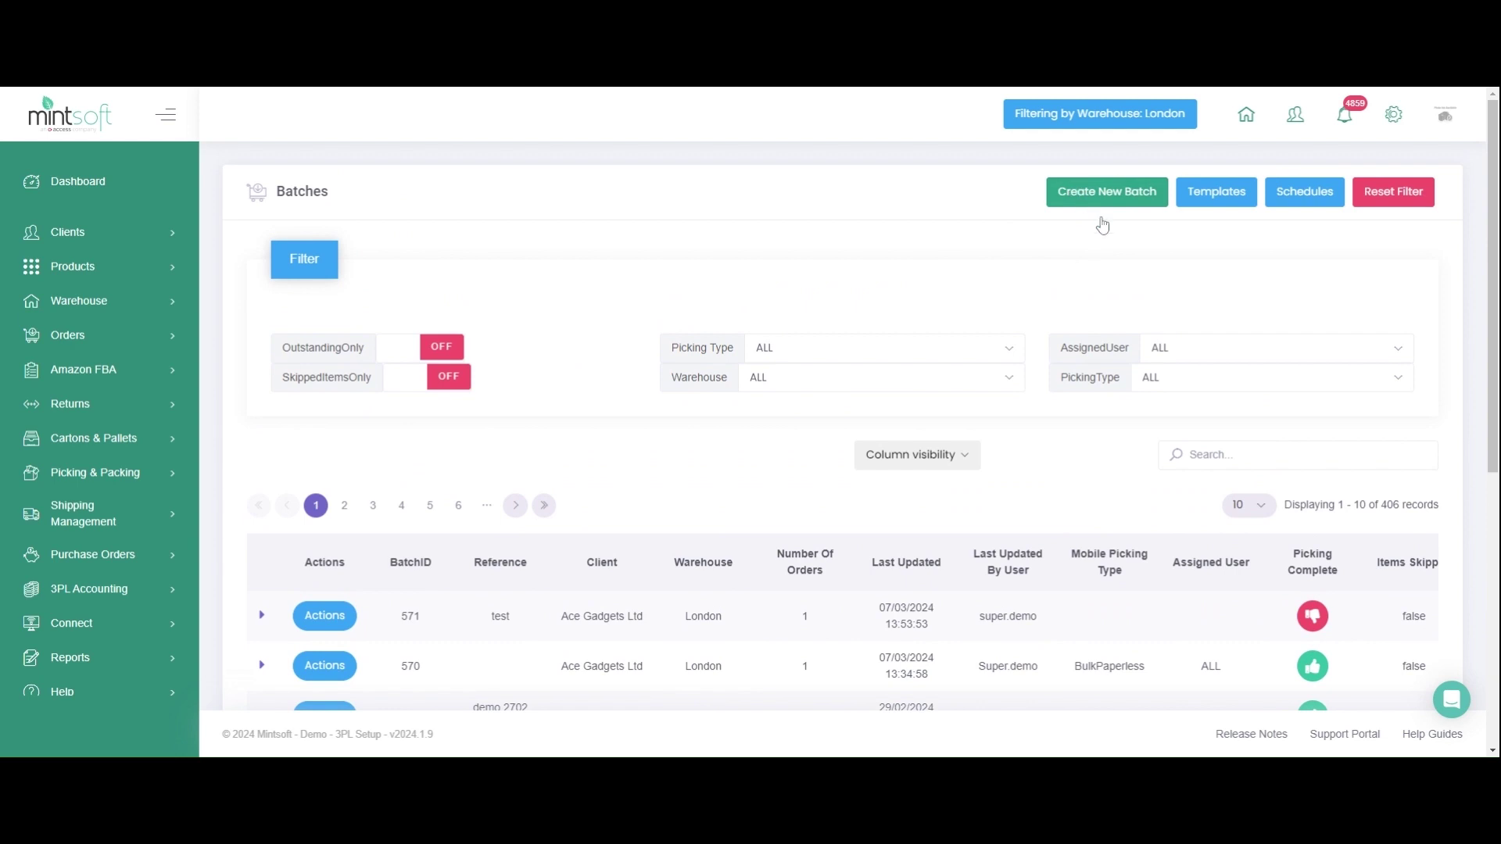
click(1101, 222)
scroll(881, 402, down, 3)
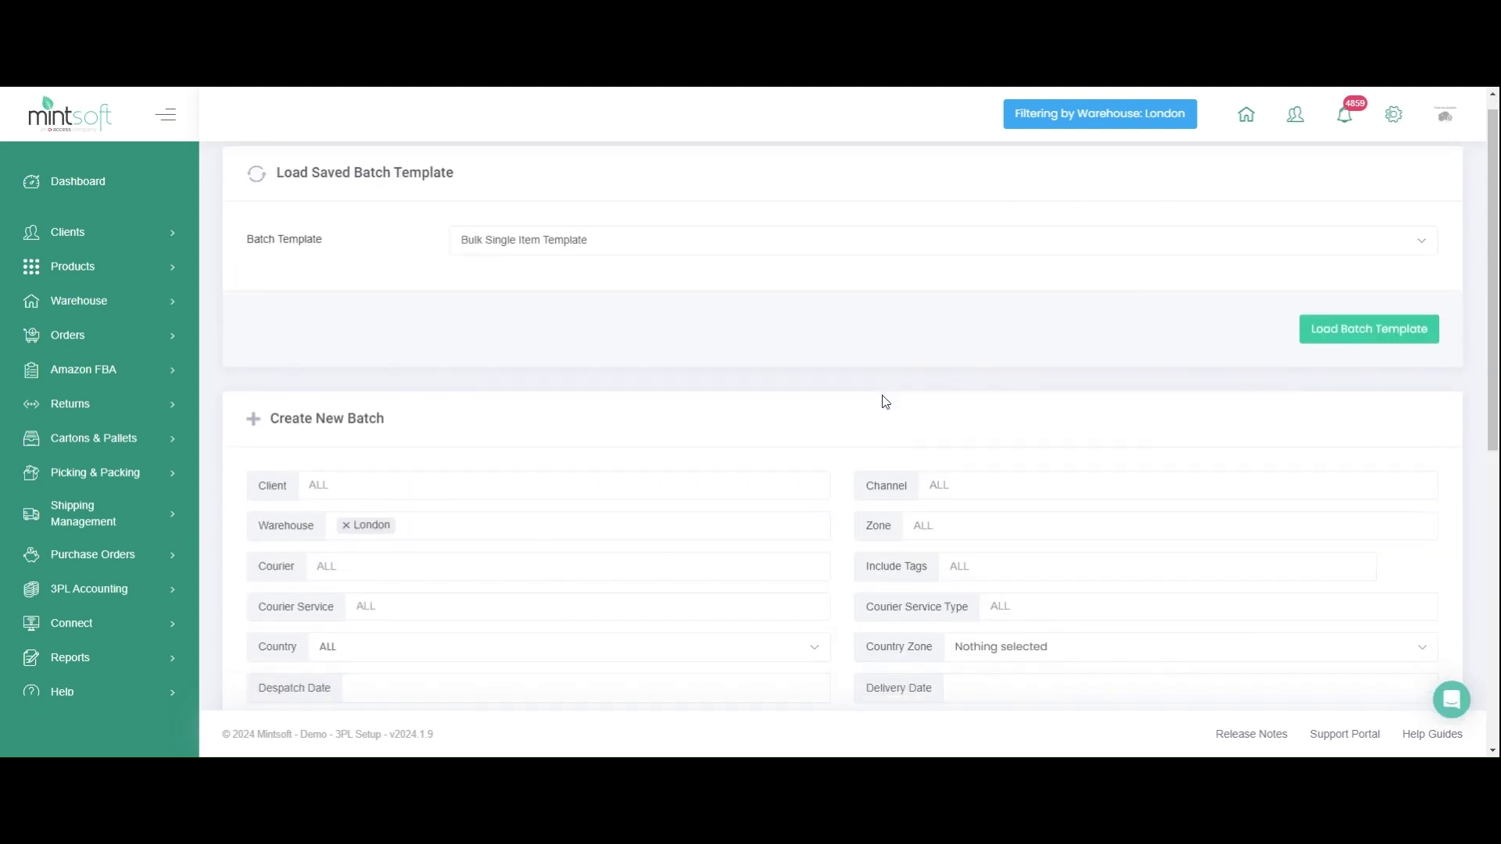
scroll(886, 402, up, 3)
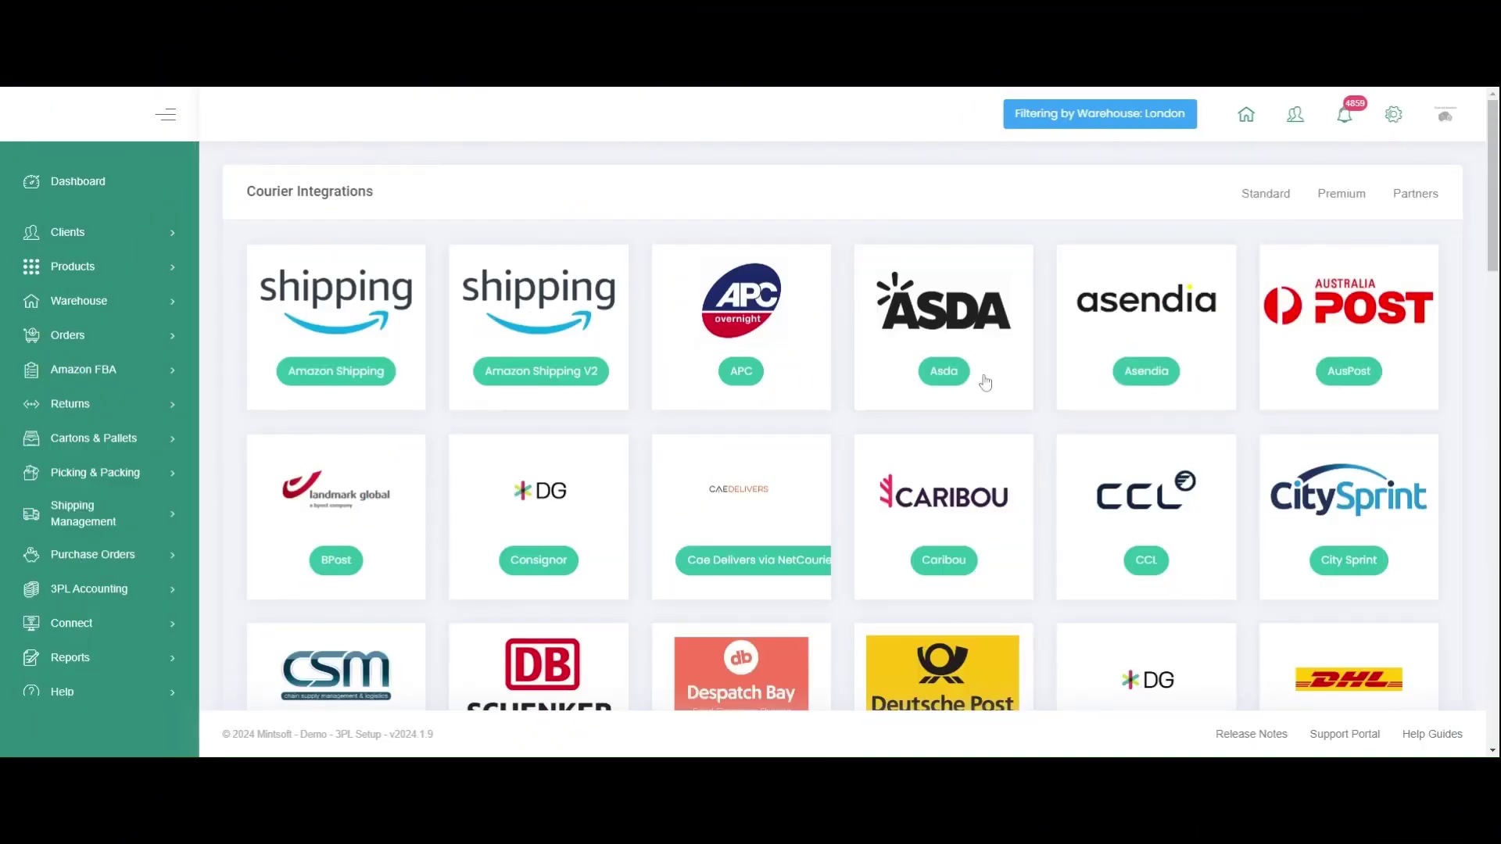
- Scroll past carriers like FedEx, GLS, ParcelForce, StarTrack, TNT and Tuffnells, then expand Shipping Management
scroll(1155, 379, down, 2)
scroll(1155, 379, down, 4)
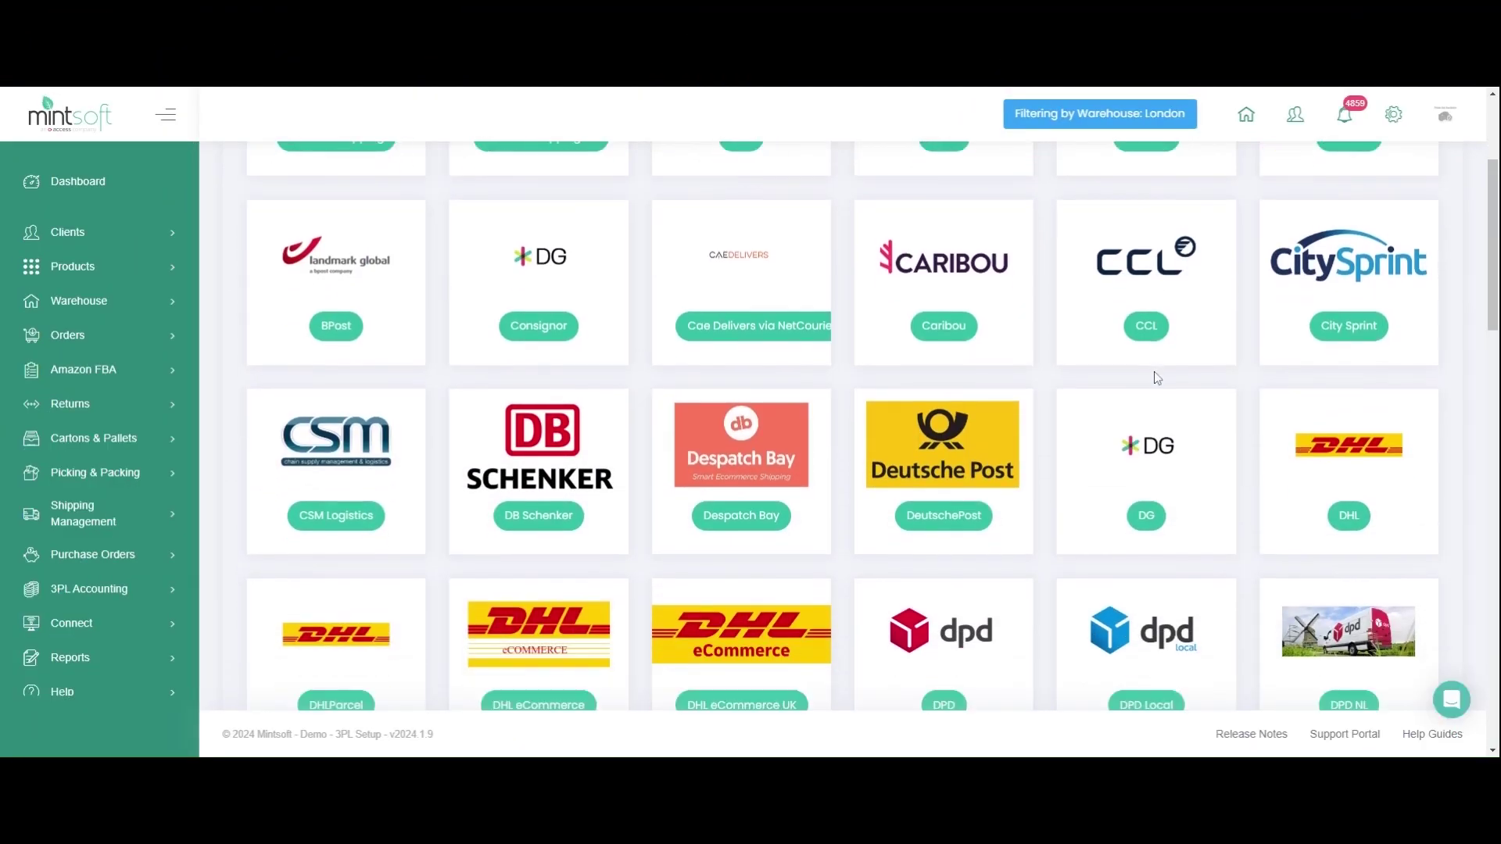
scroll(1157, 378, down, 3)
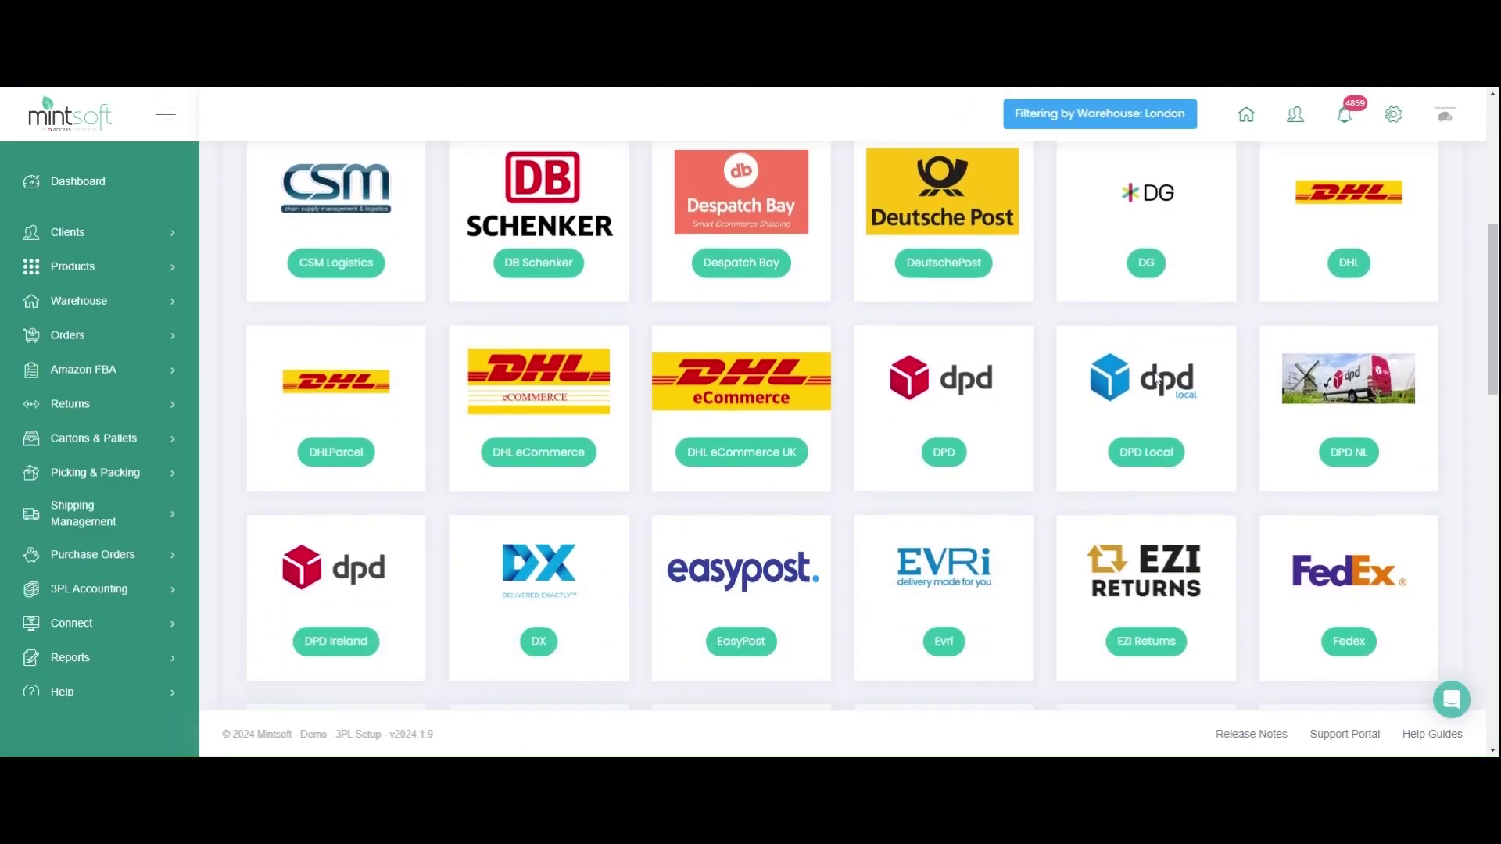
scroll(1157, 379, down, 5)
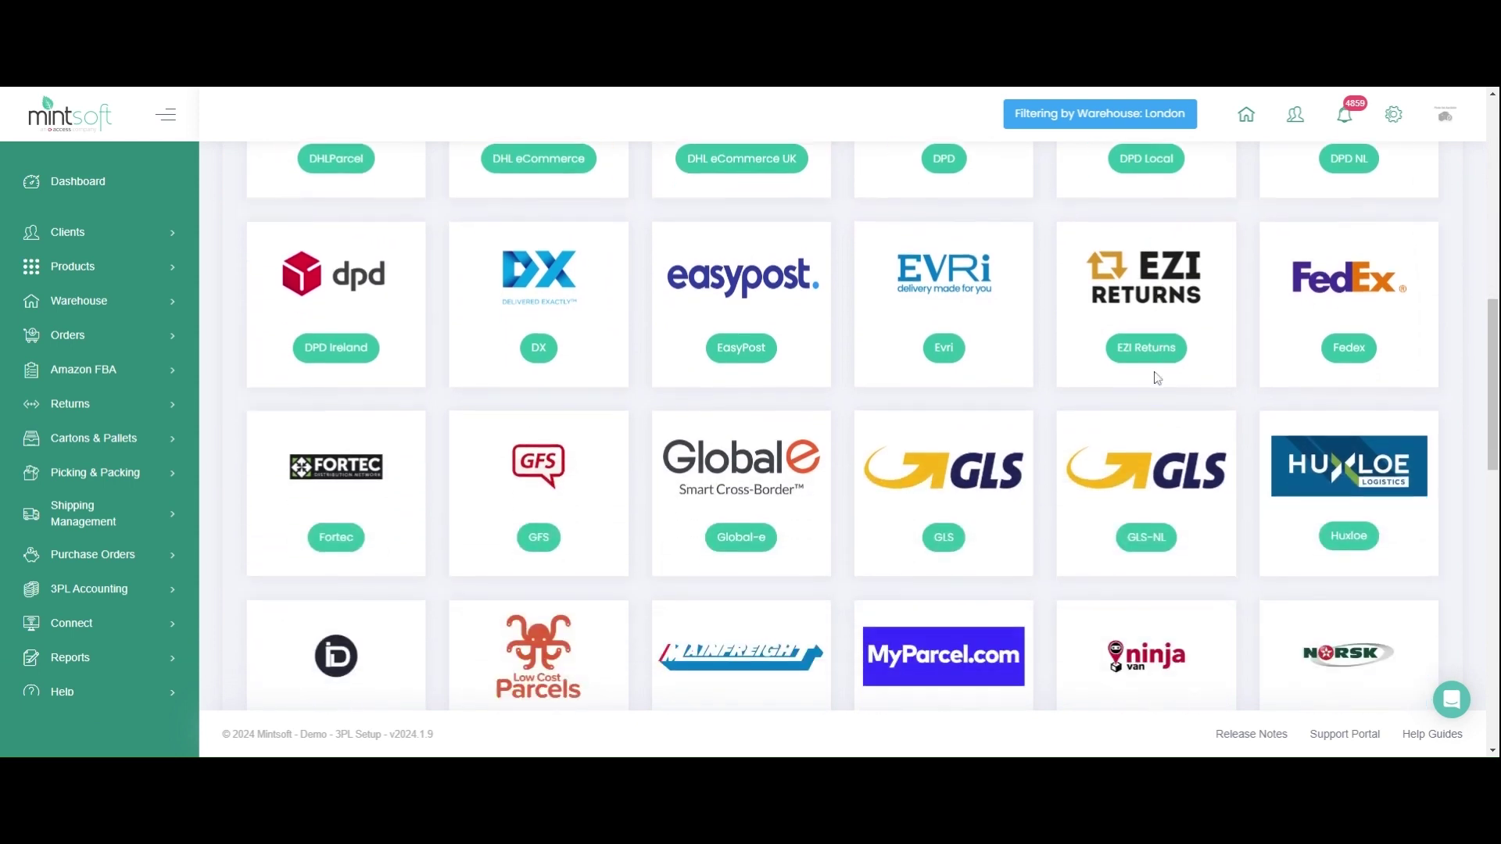
scroll(1156, 379, down, 2)
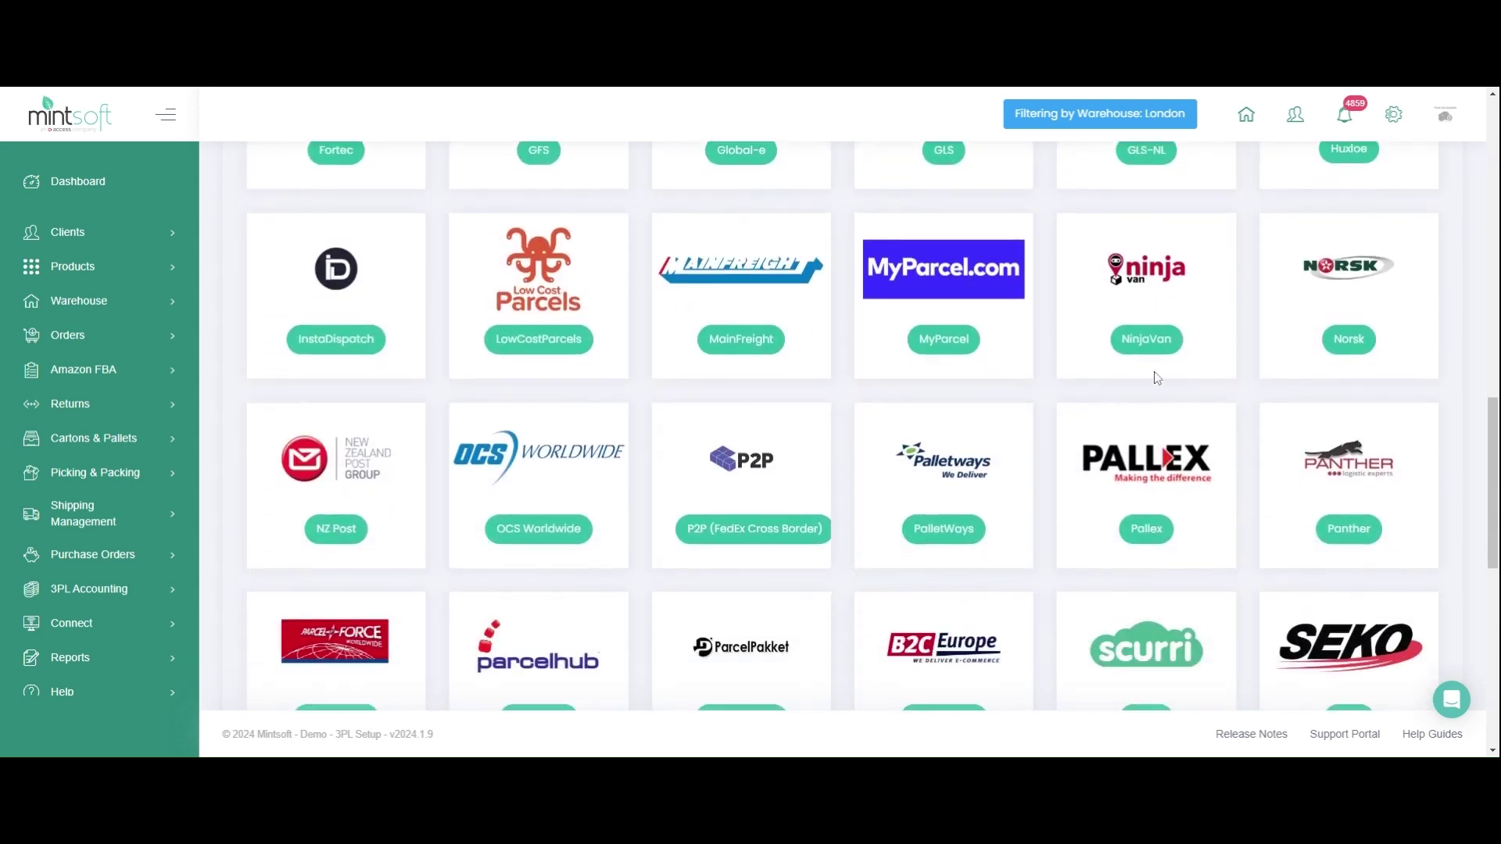
scroll(1156, 377, down, 2)
scroll(1157, 378, down, 2)
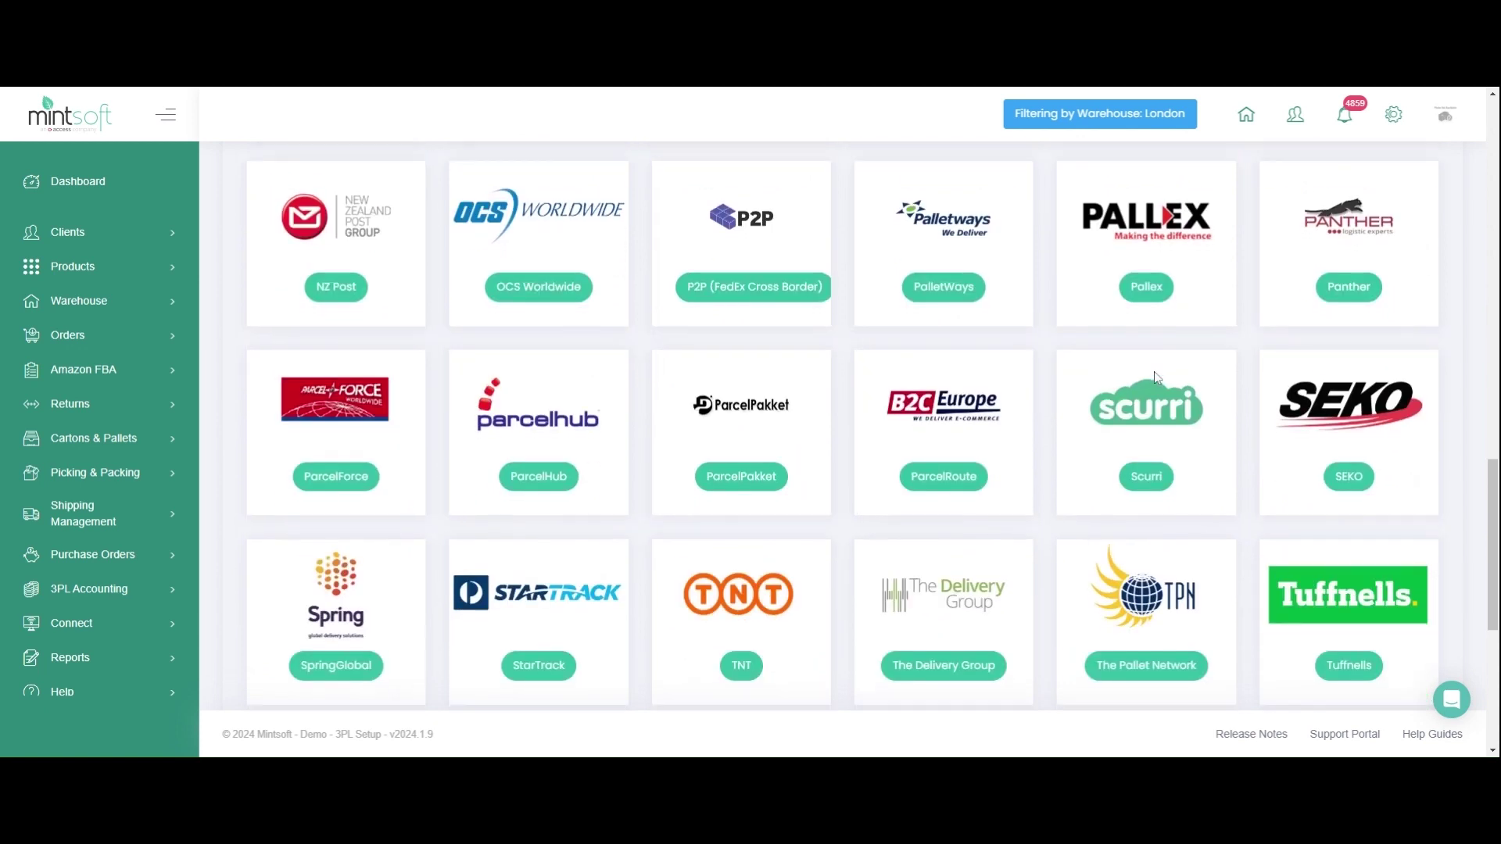
click(122, 528)
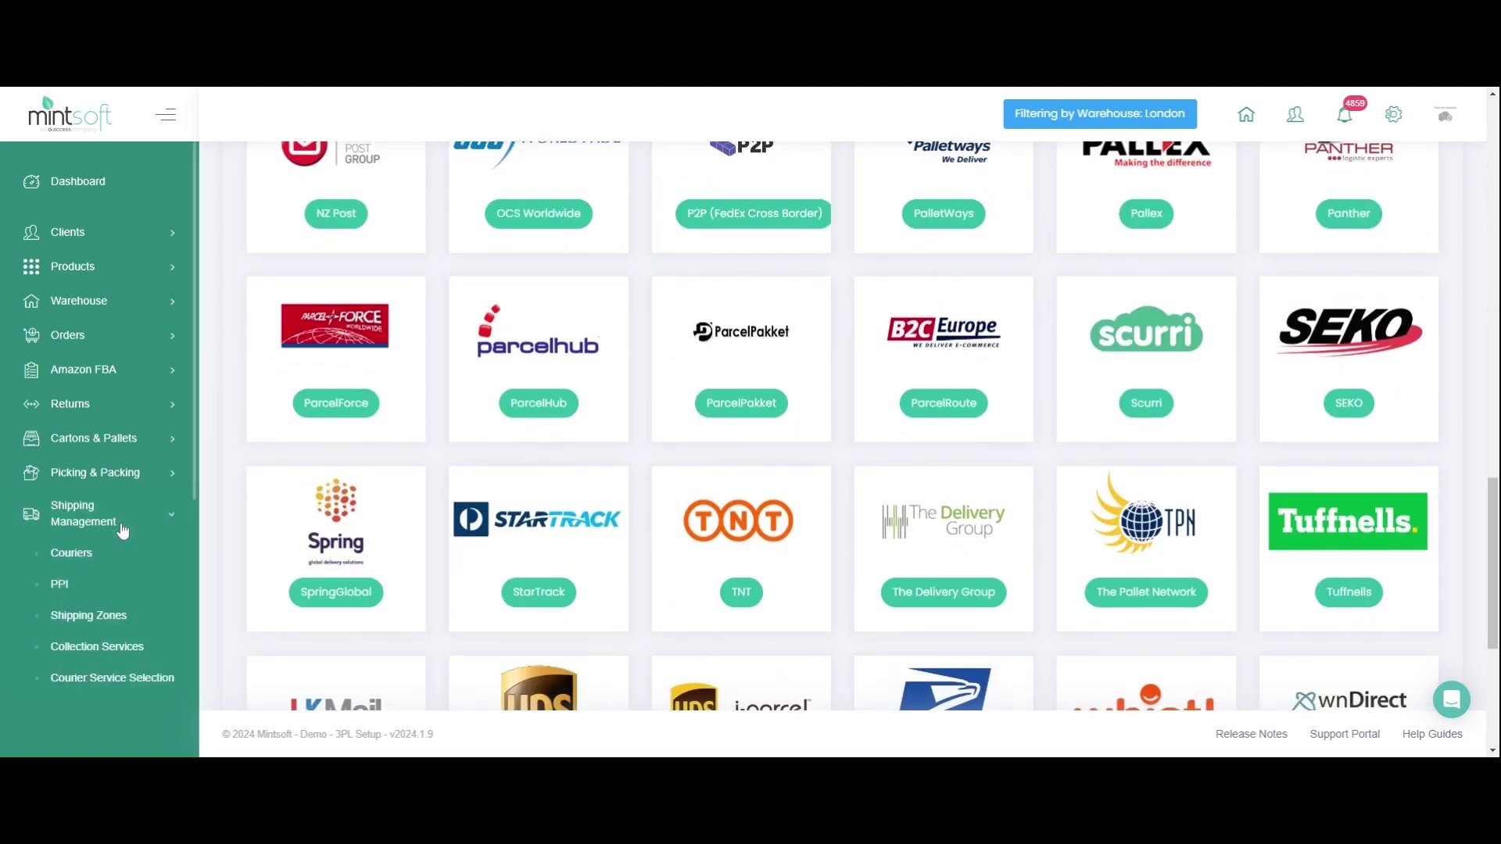
- Open Courier Service Selection and review the seven Courier Zone Selection Rules
click(125, 678)
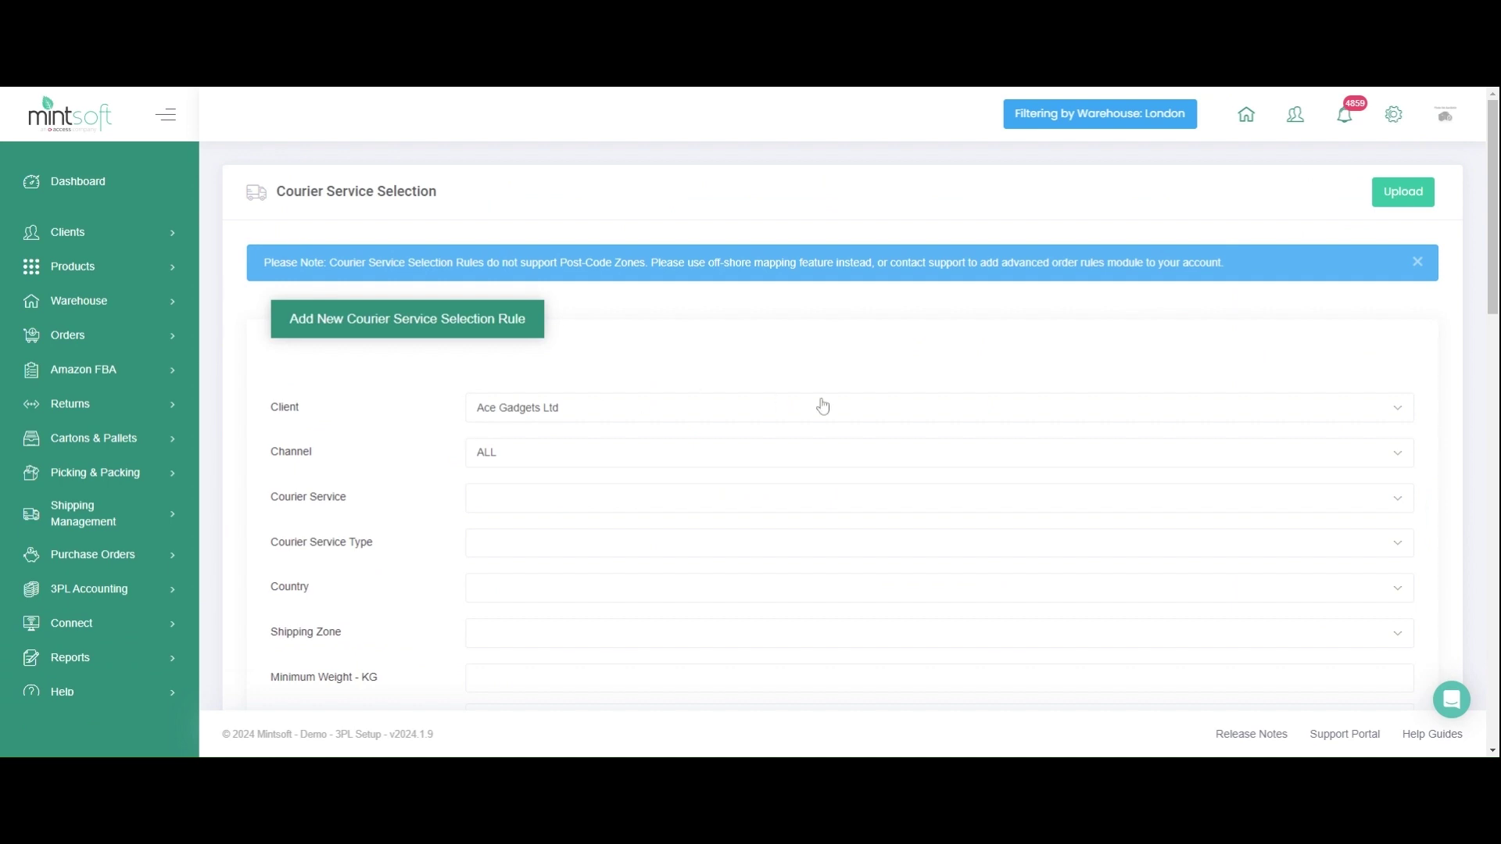
scroll(827, 406, down, 5)
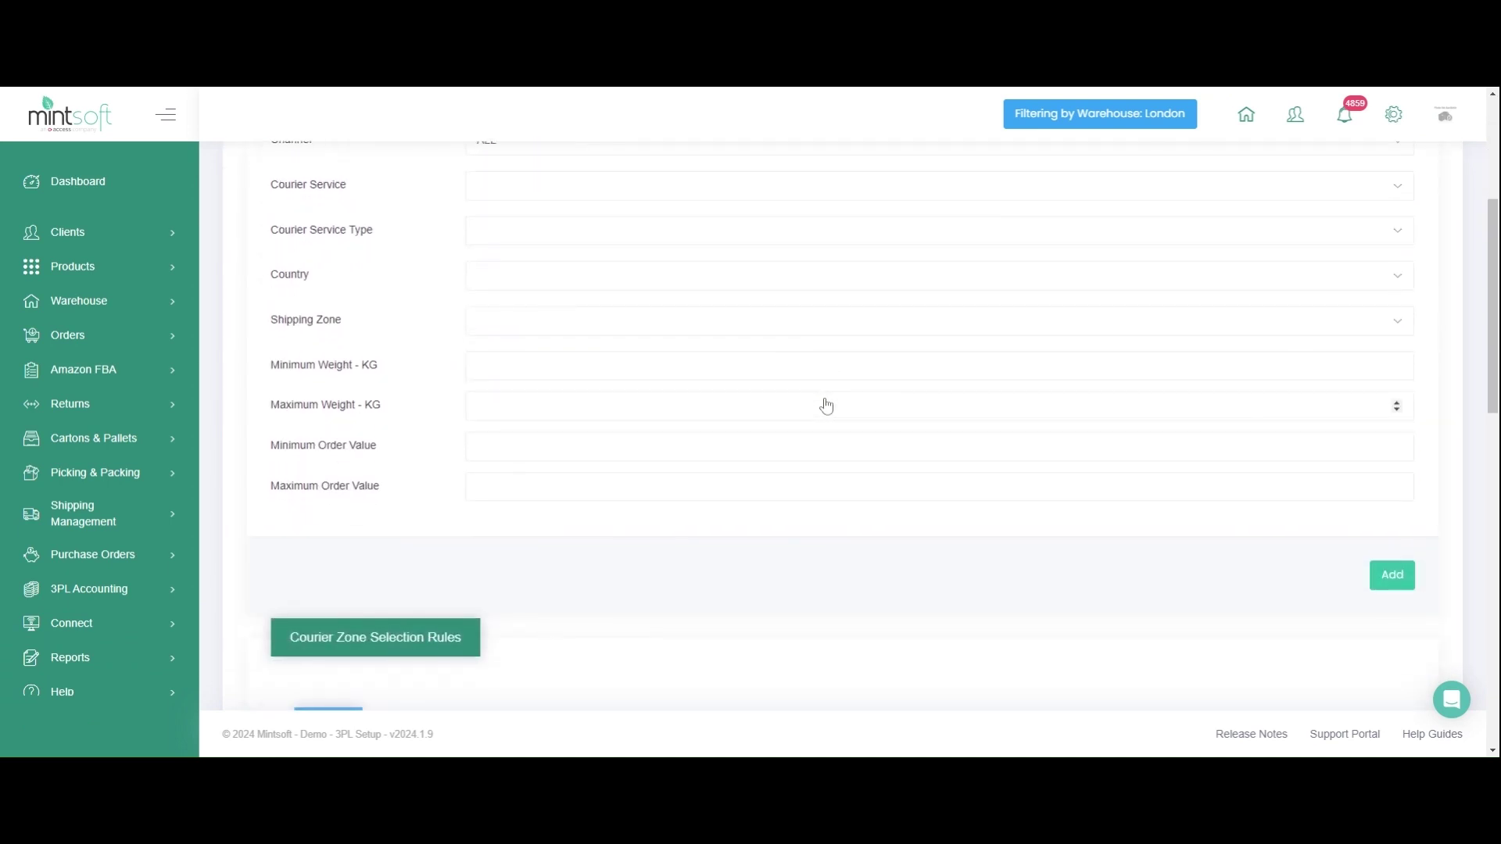
scroll(827, 406, down, 1)
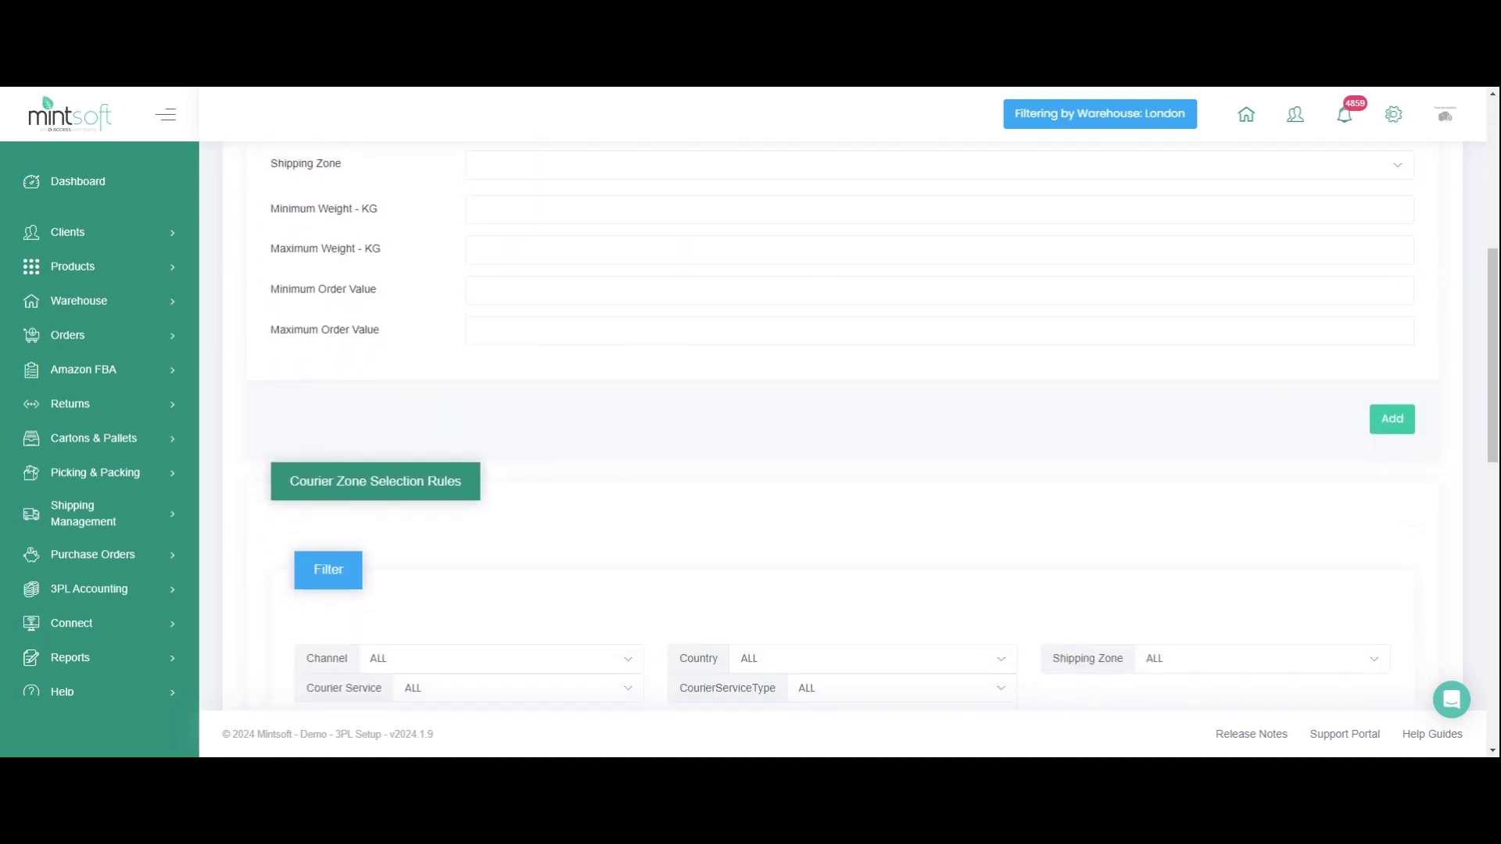
scroll(827, 404, down, 3)
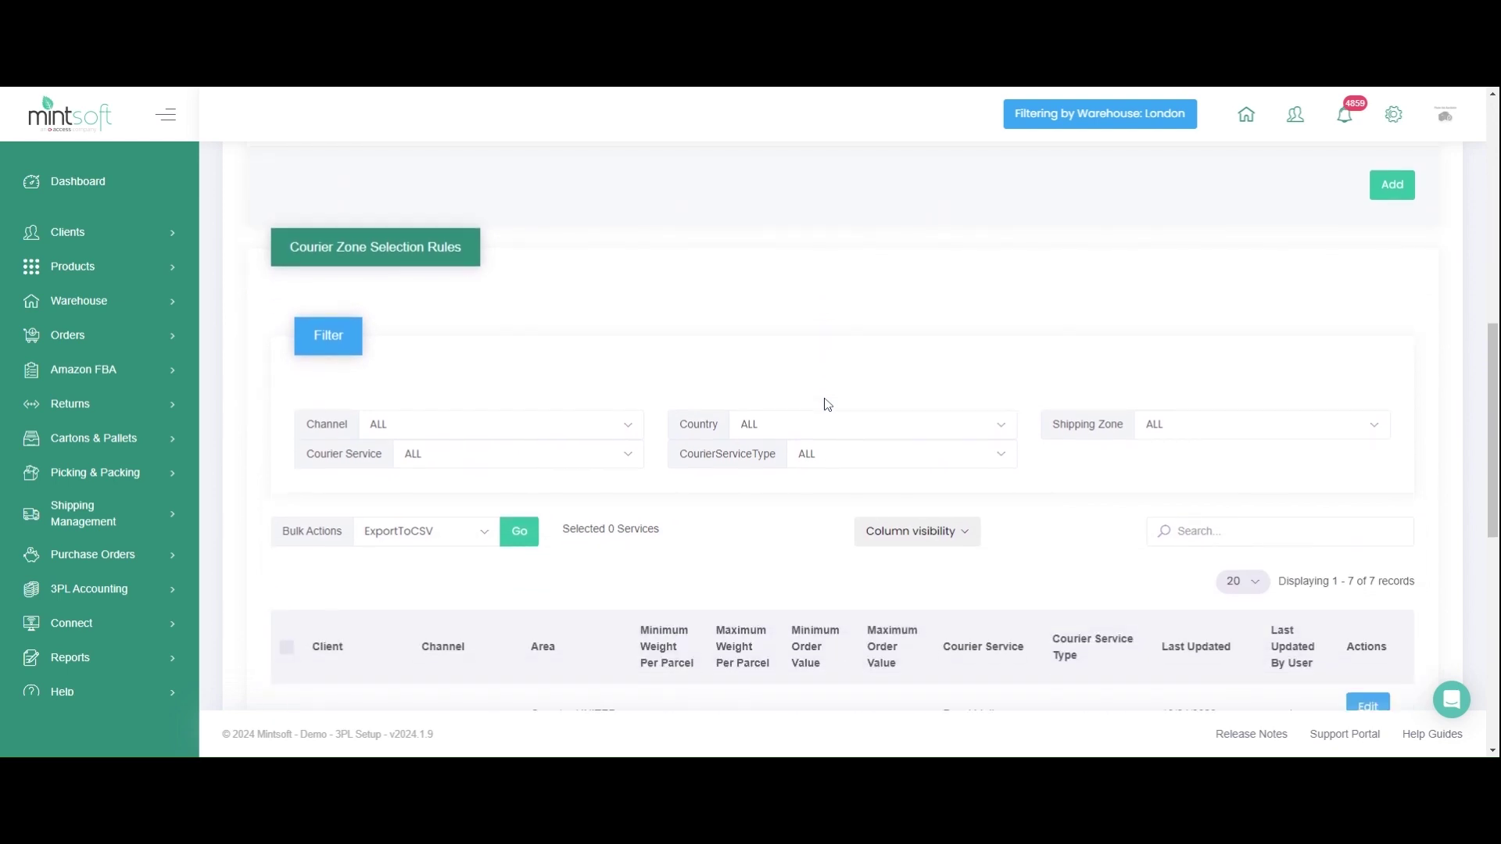
scroll(827, 404, down, 1)
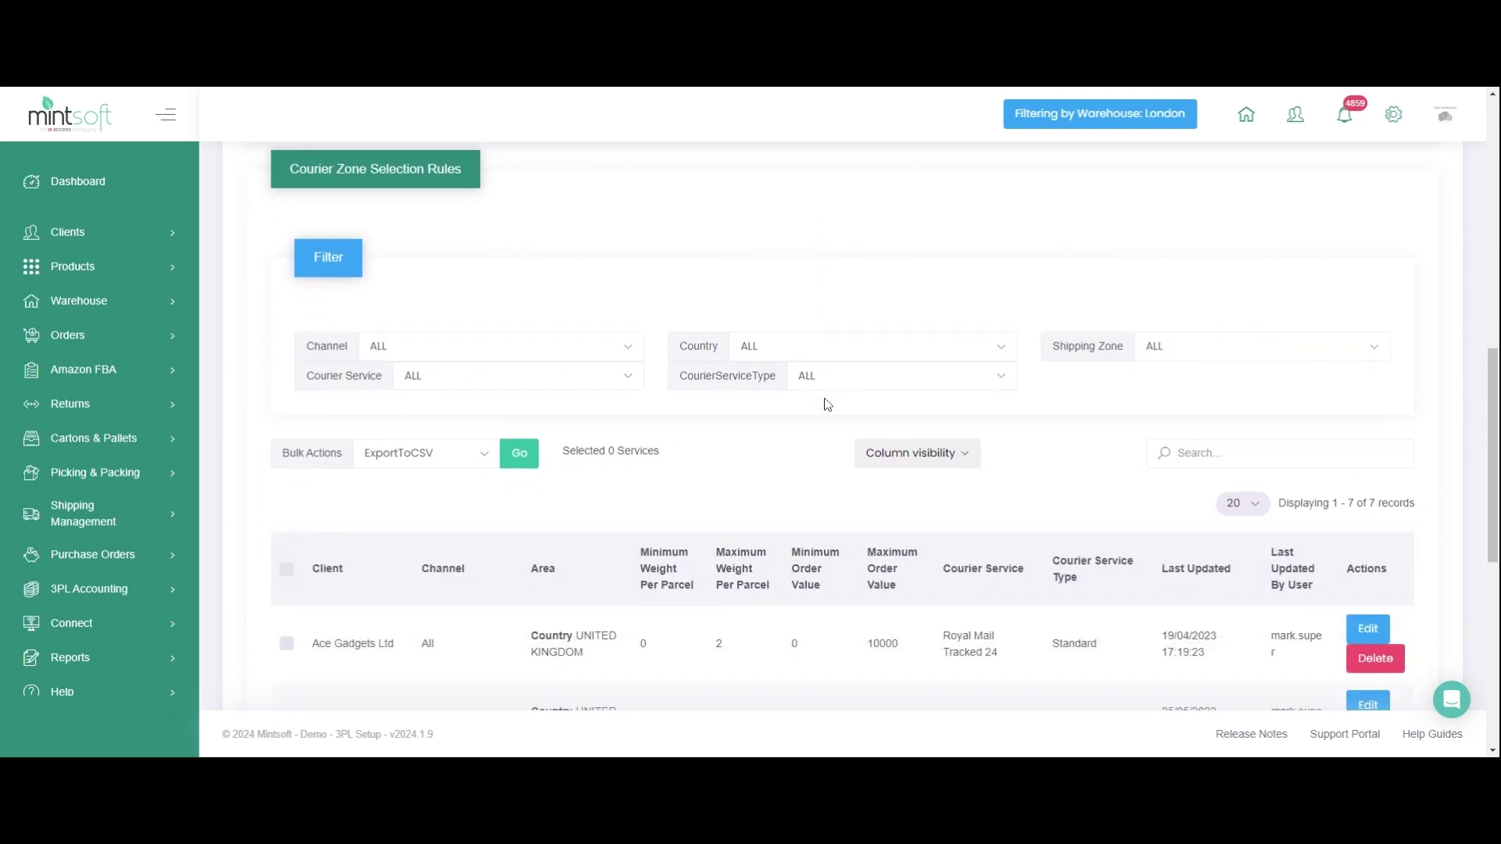
scroll(827, 404, down, 4)
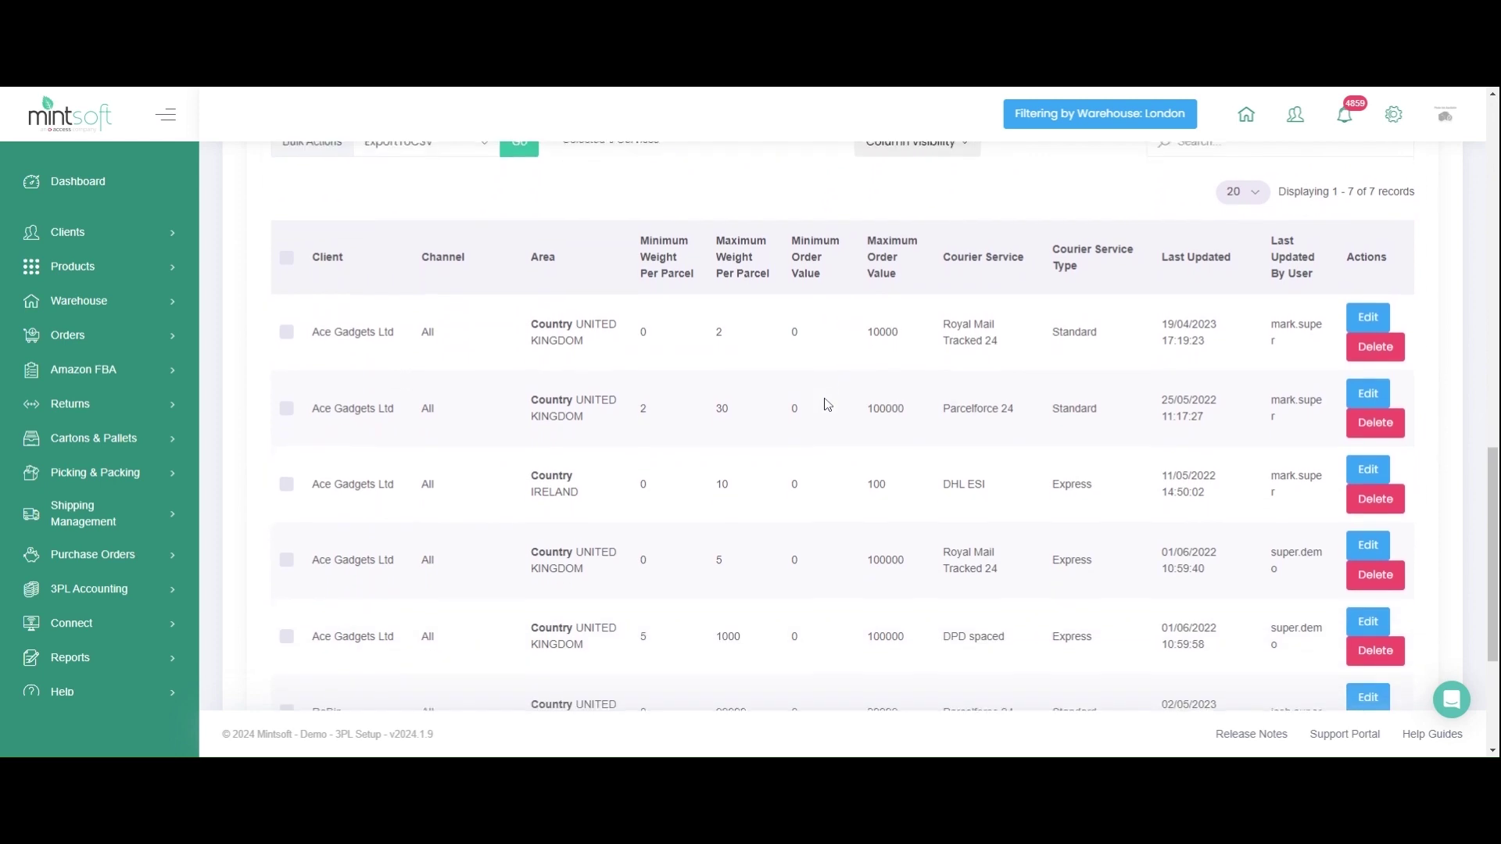
scroll(827, 404, down, 3)
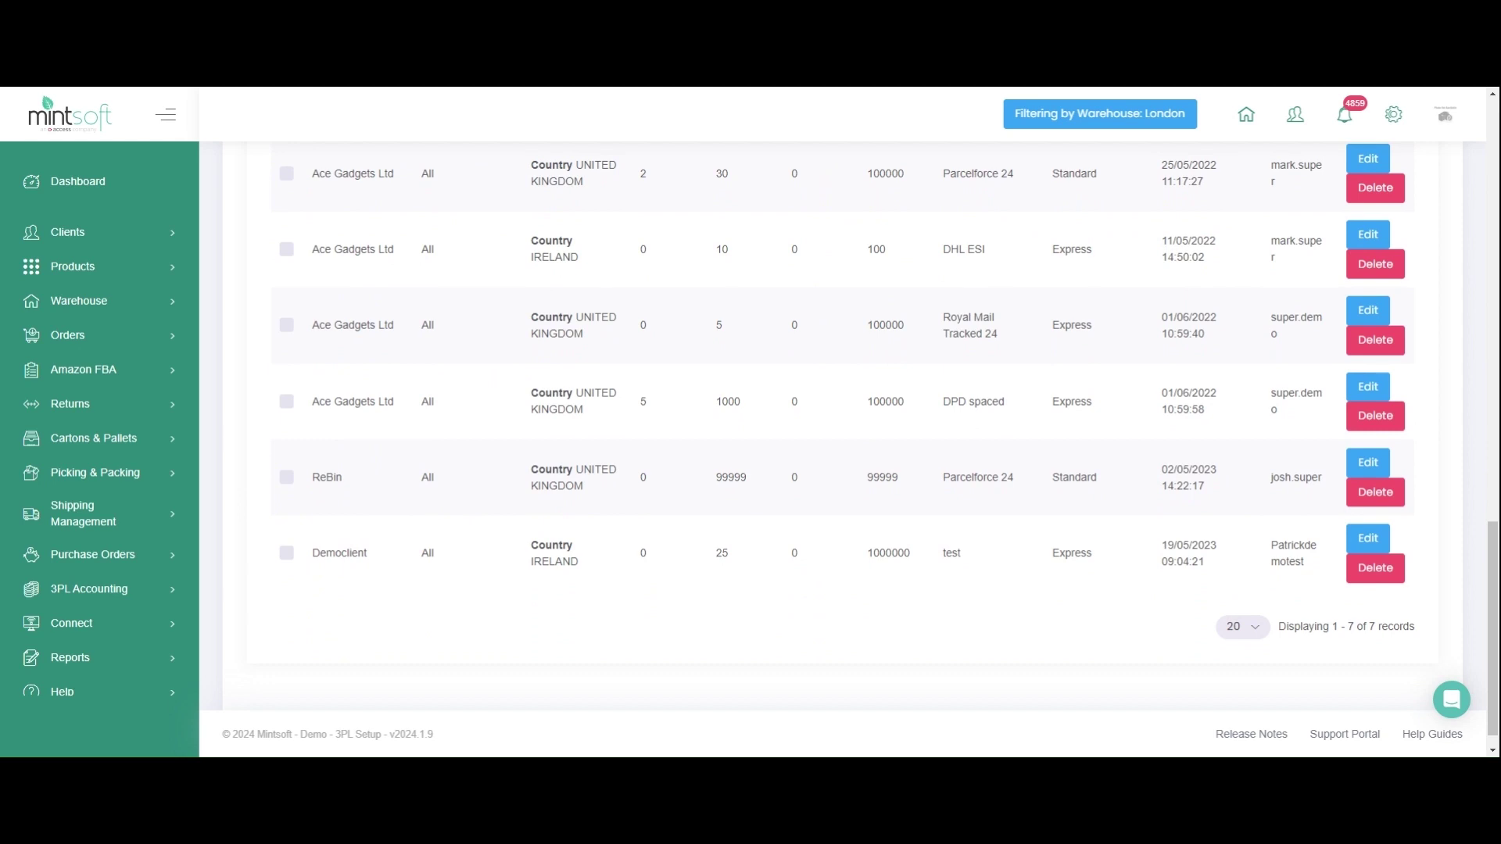
scroll(827, 404, up, 3)
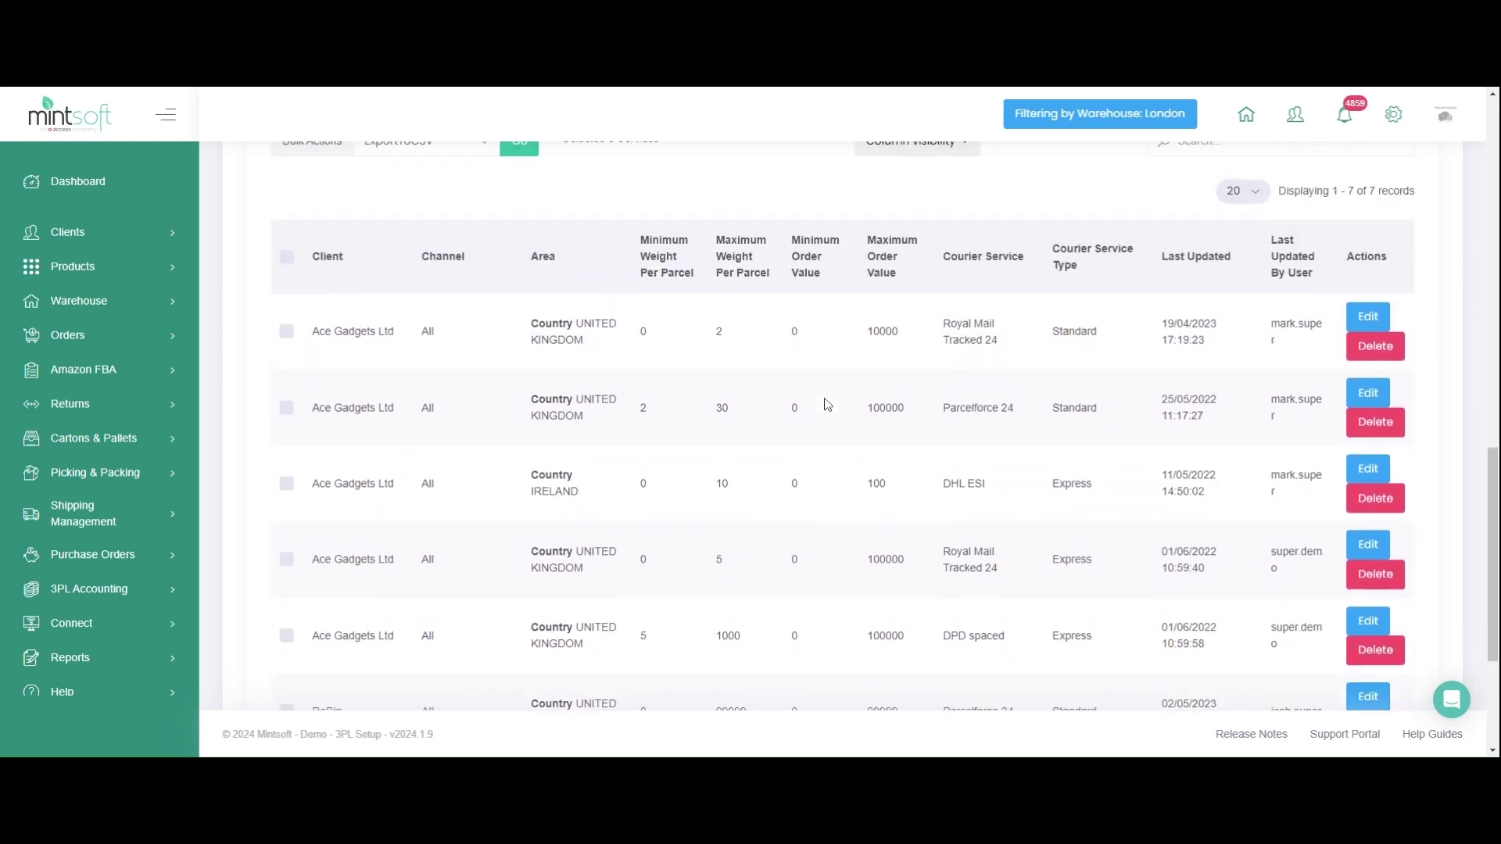
scroll(827, 404, up, 3)
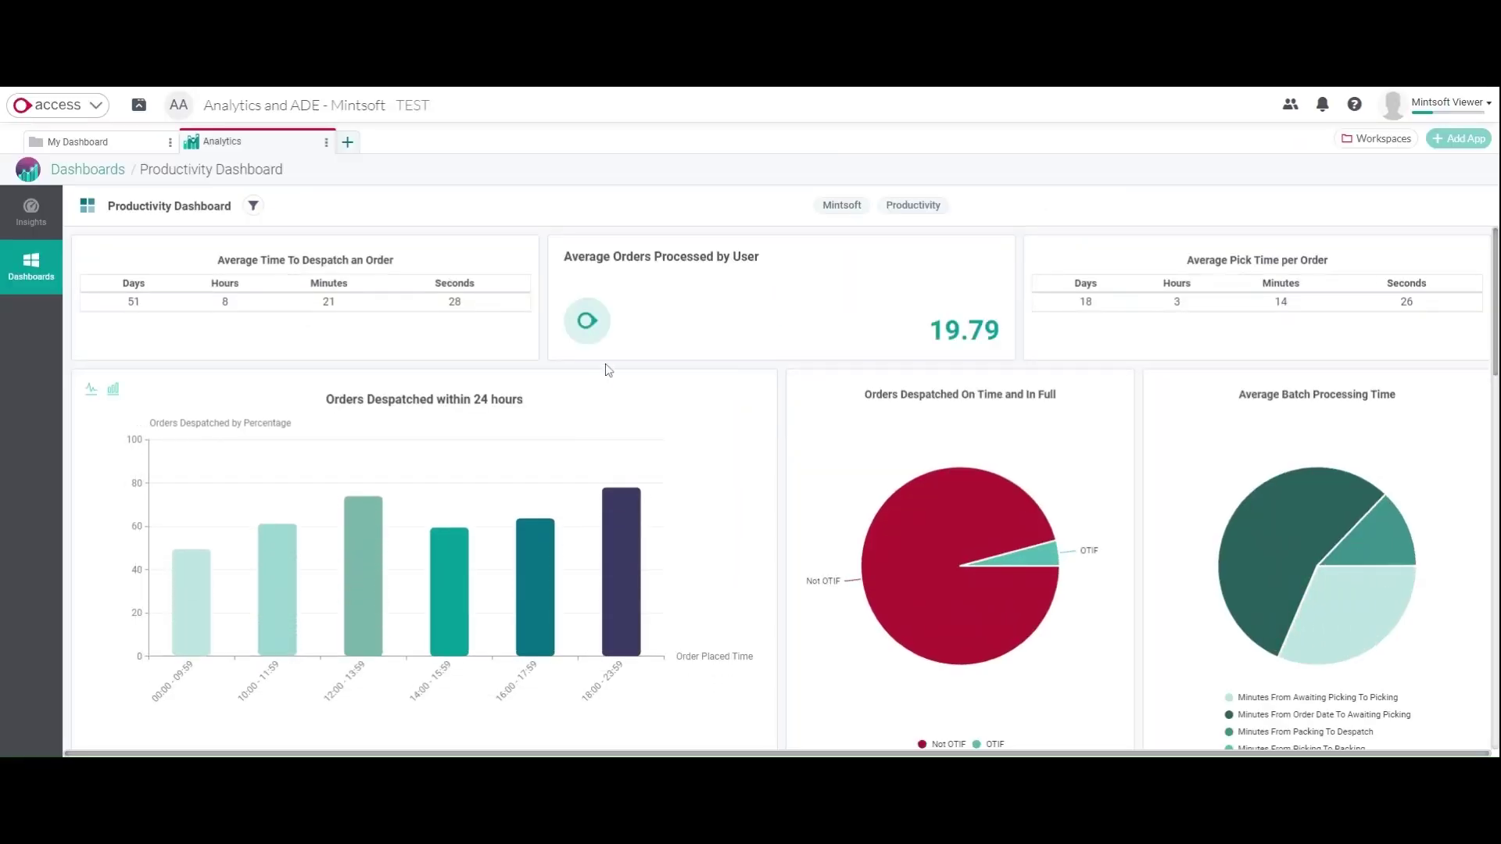
- Scroll through the Productivity Dashboard's despatch charts
scroll(608, 370, down, 2)
scroll(609, 369, down, 6)
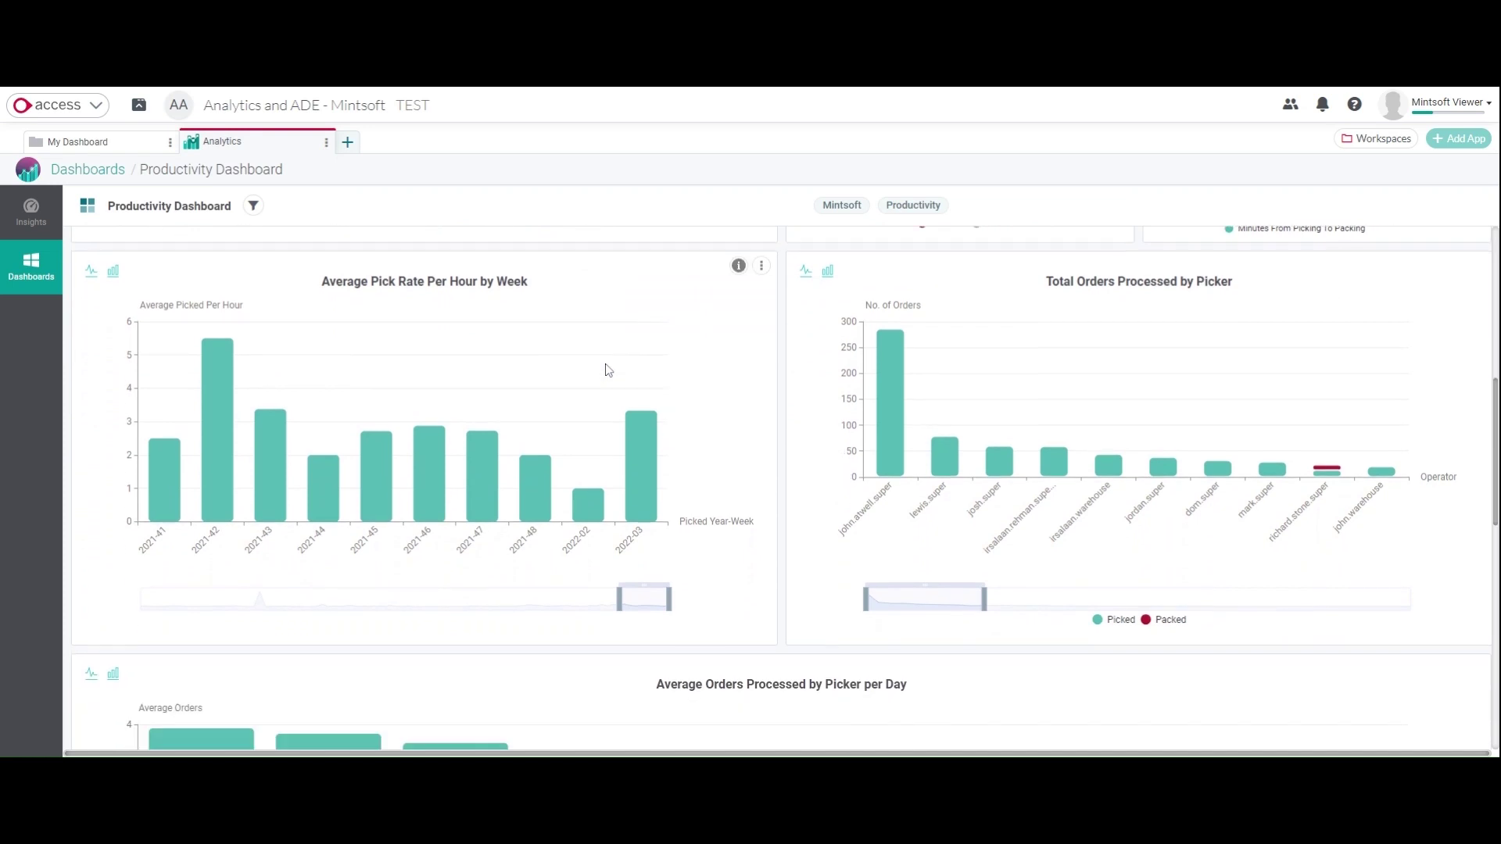
scroll(607, 367, down, 4)
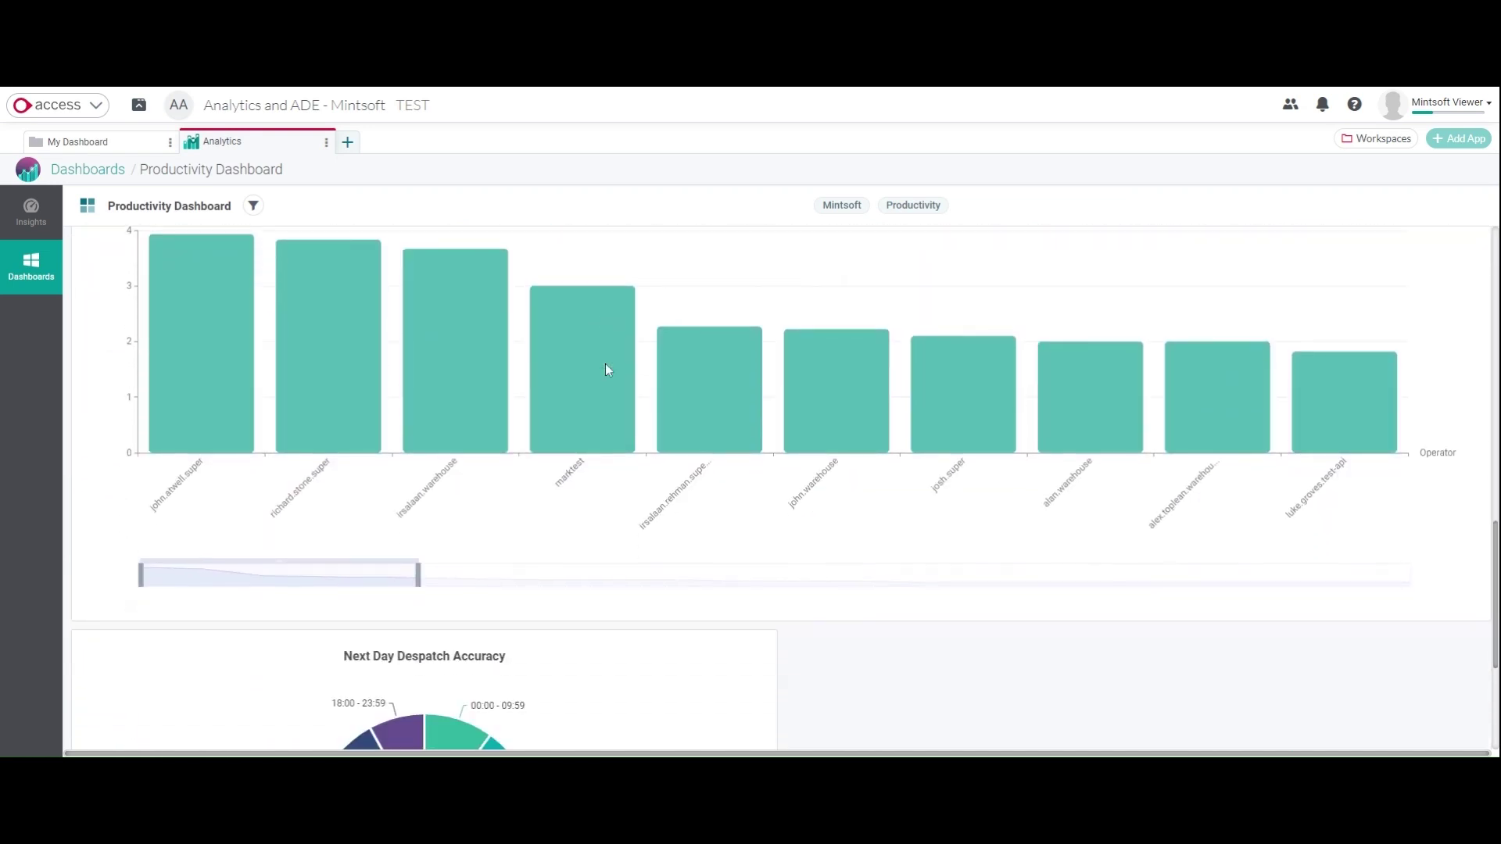
- Switch to the Business KPI Dashboard and scroll down to the items-picked and stock tables
click(109, 169)
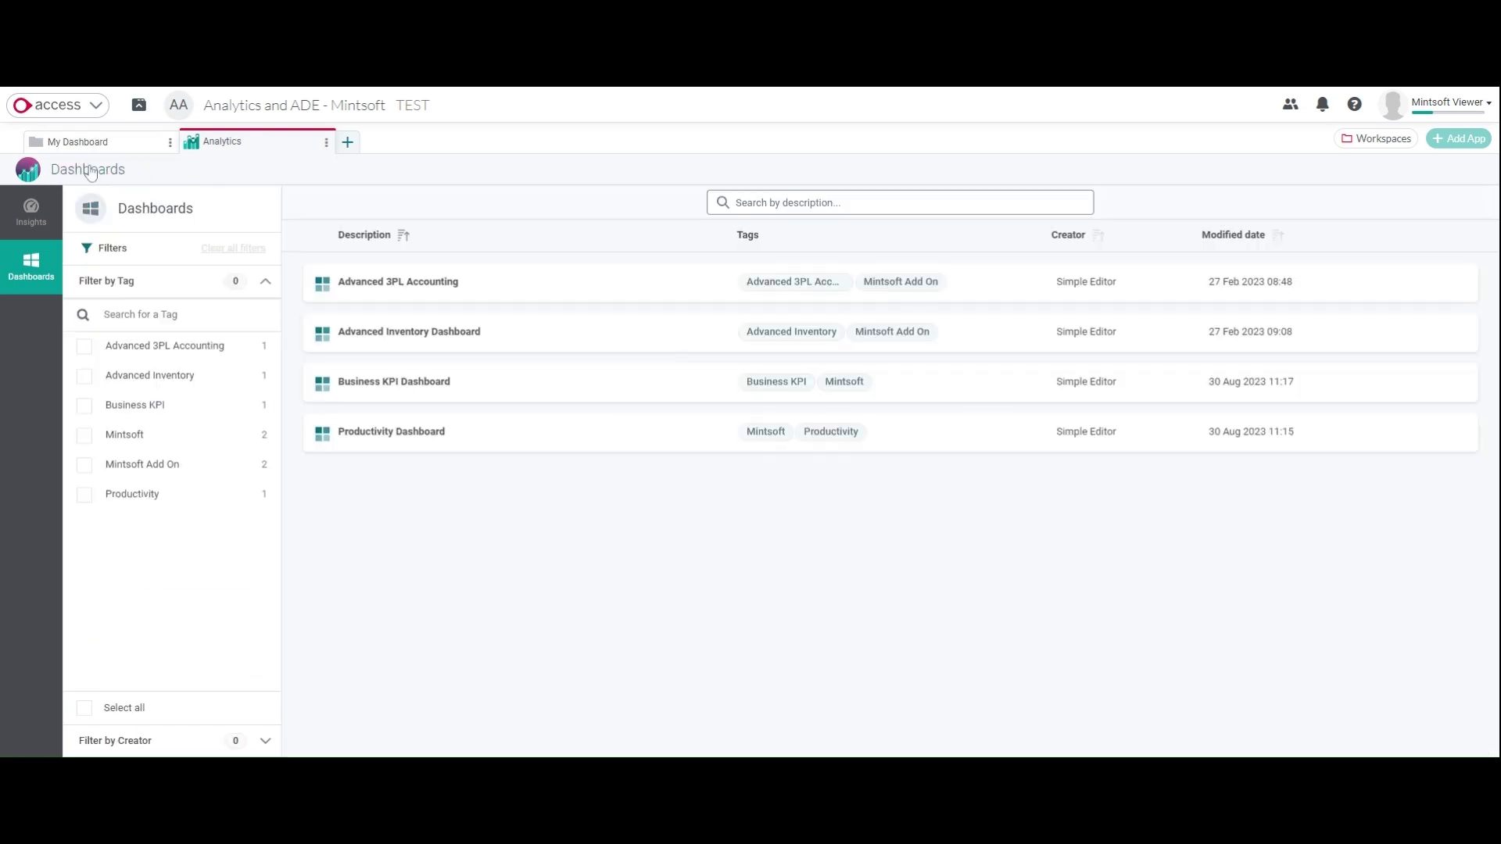
click(373, 384)
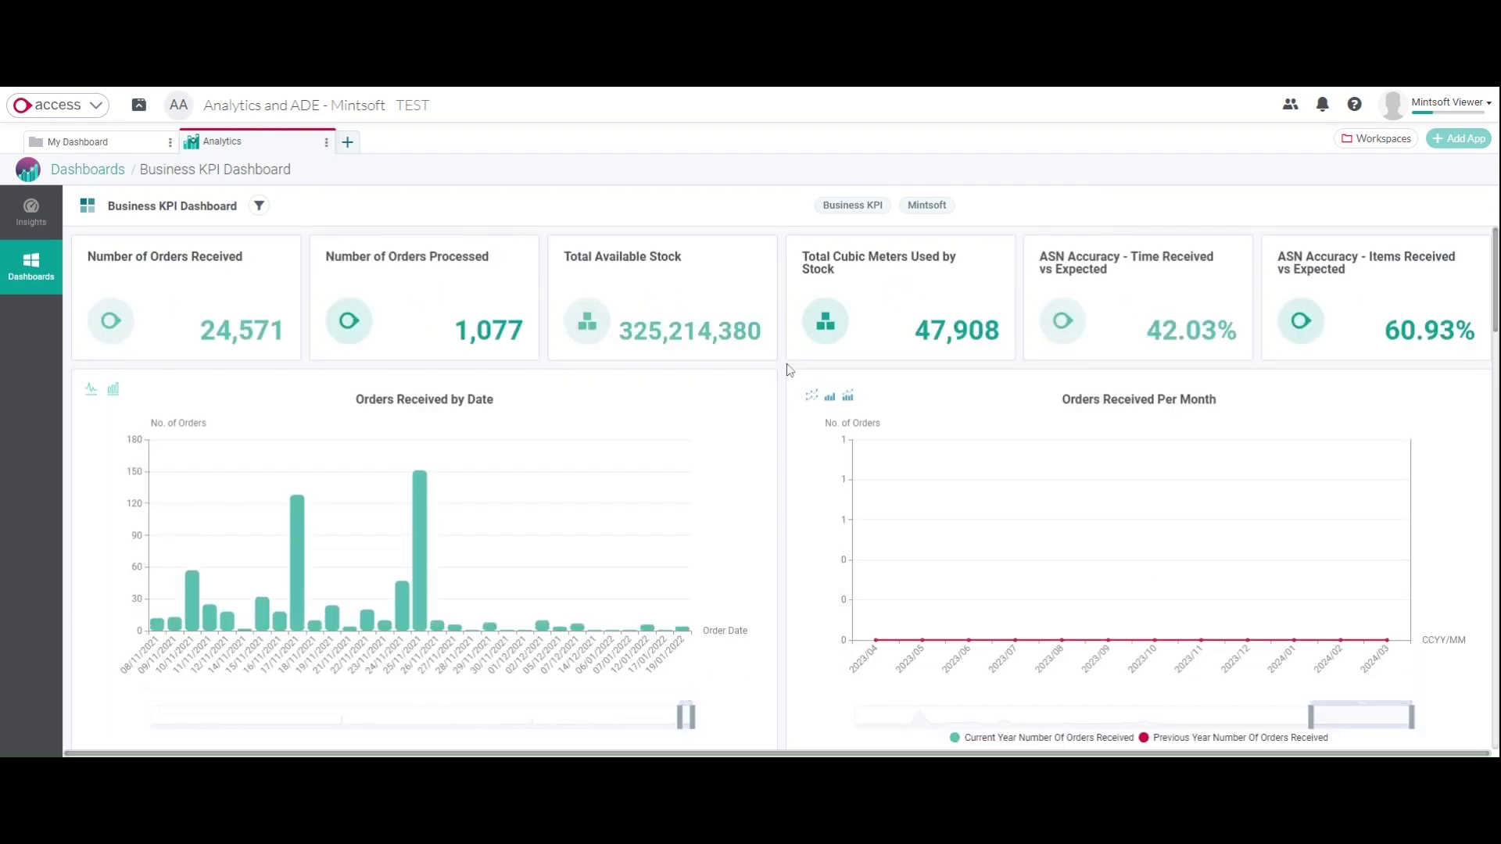
scroll(788, 370, down, 1)
scroll(790, 369, down, 3)
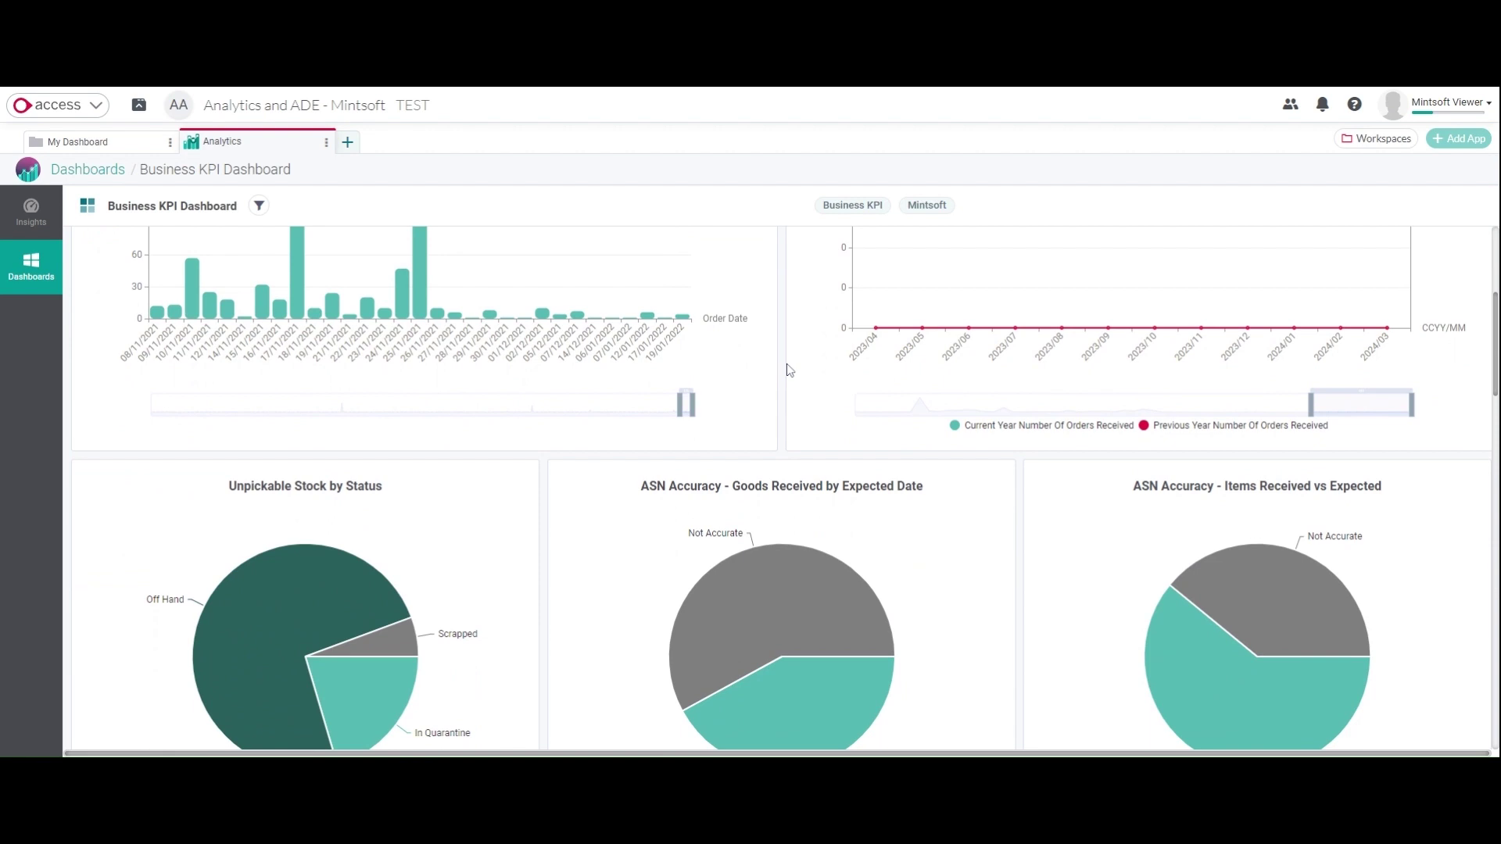
scroll(790, 370, down, 5)
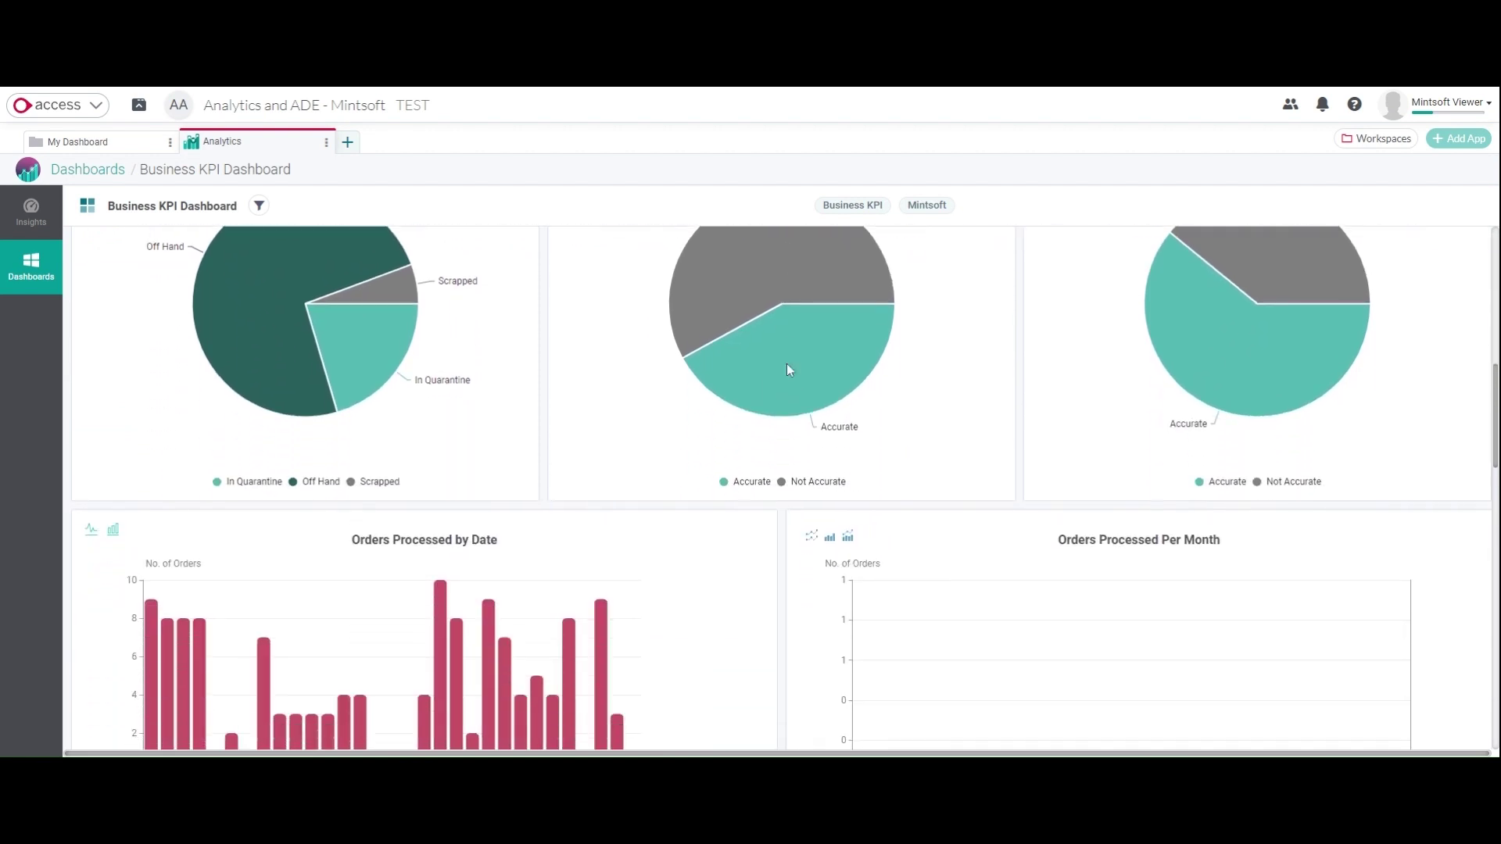
scroll(788, 369, down, 5)
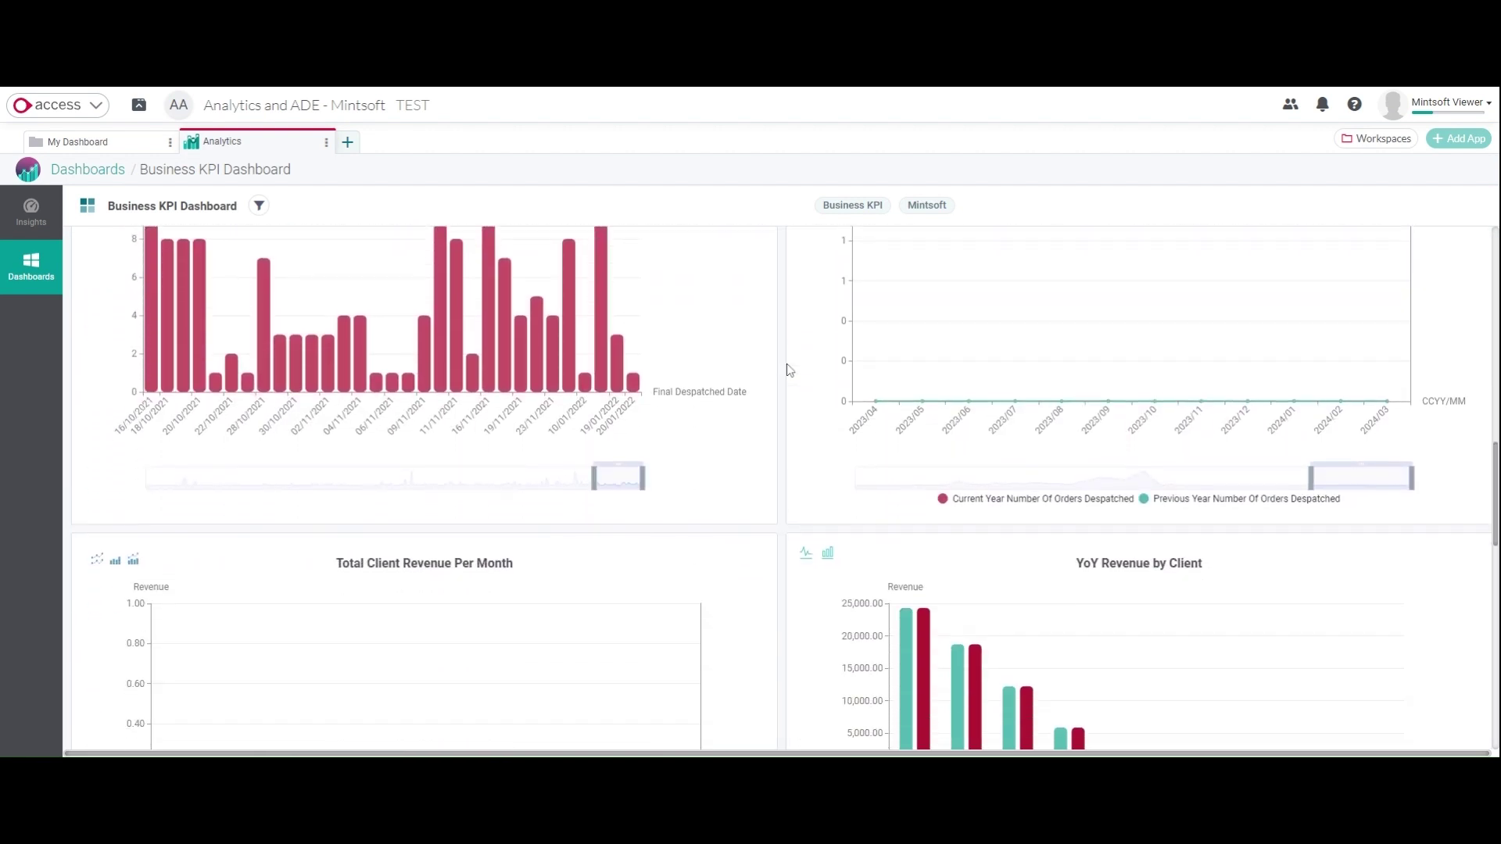
scroll(789, 370, down, 2)
scroll(790, 370, down, 10)
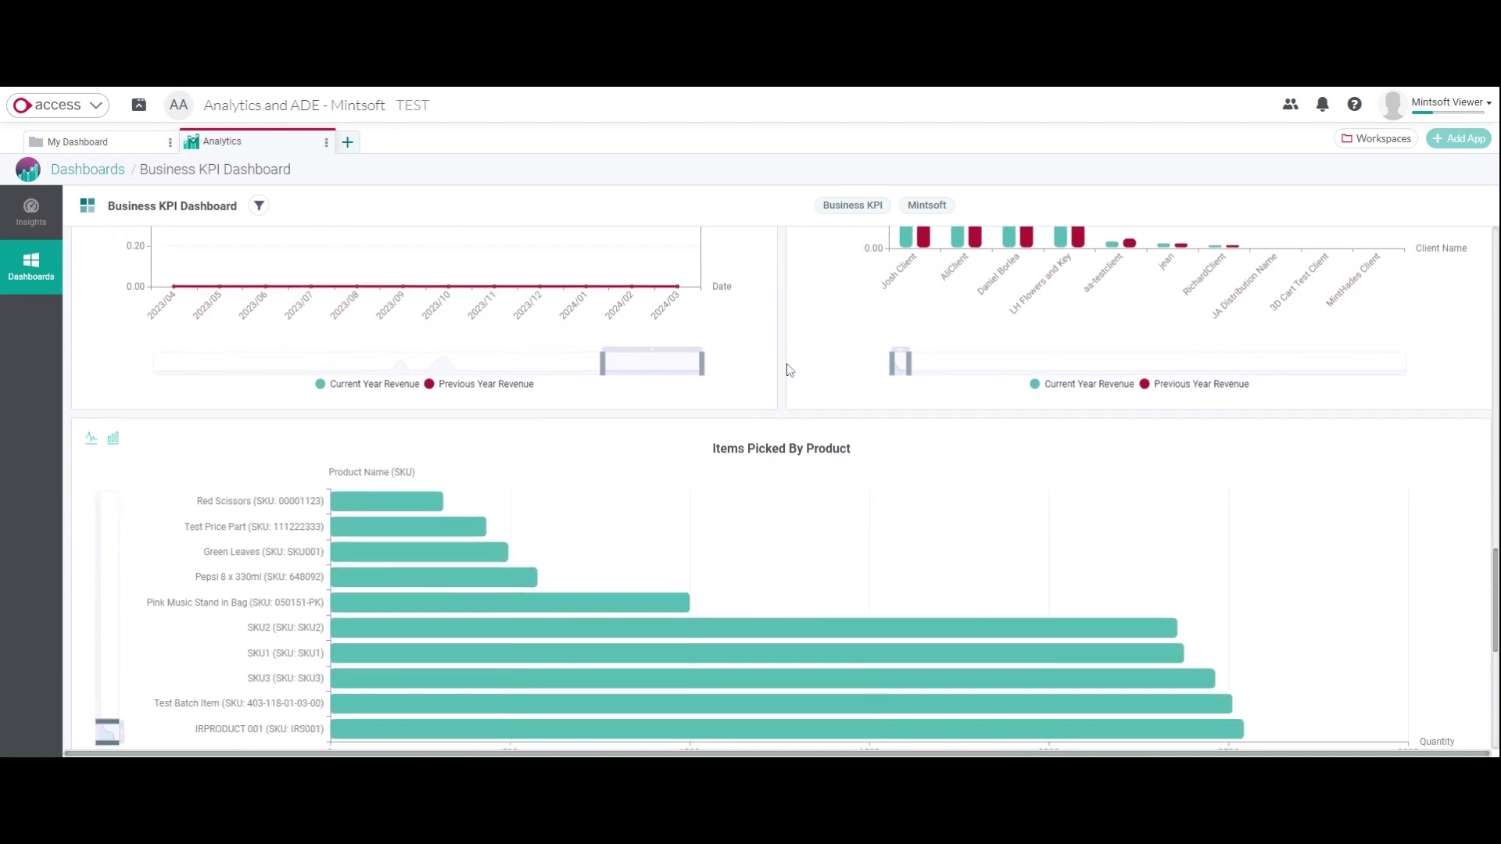